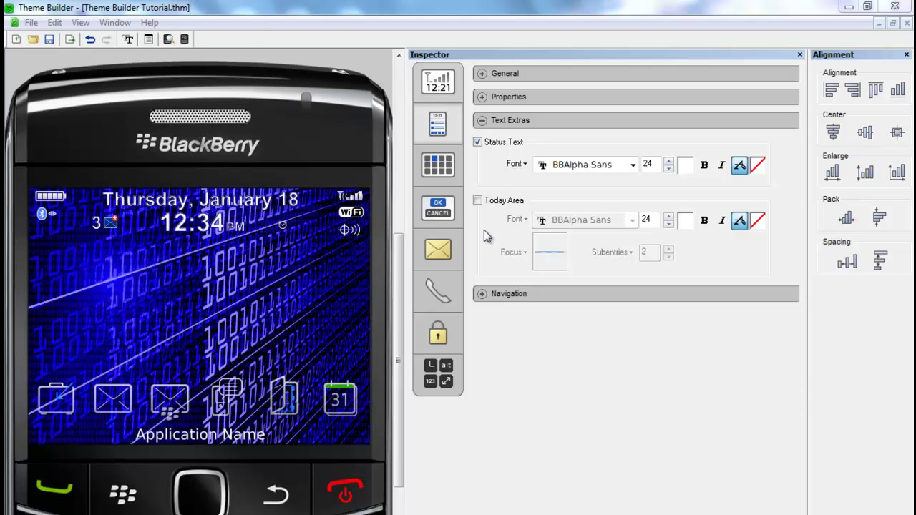
Enable the Today Area on the home screen with 6 subentries and a font size of 22
left_click(477, 202)
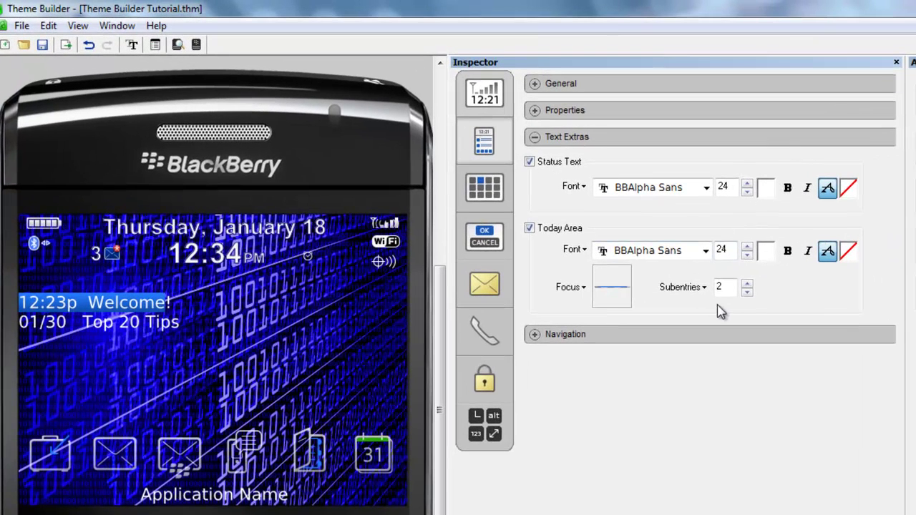
left_click(747, 283)
left_click(747, 283)
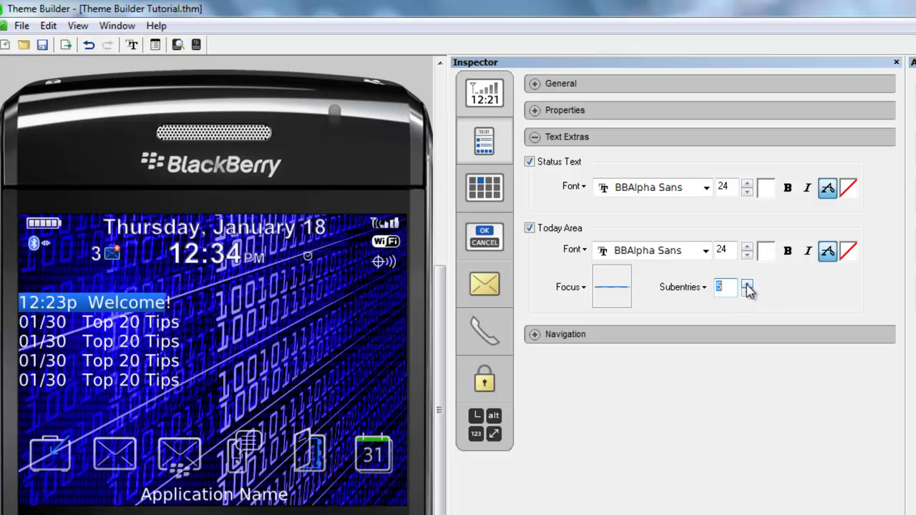
left_click(746, 283)
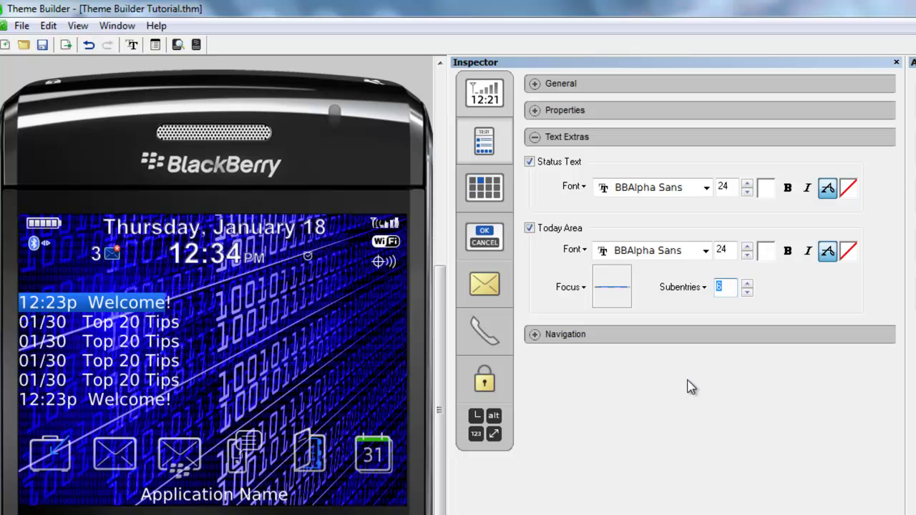
left_click(746, 255)
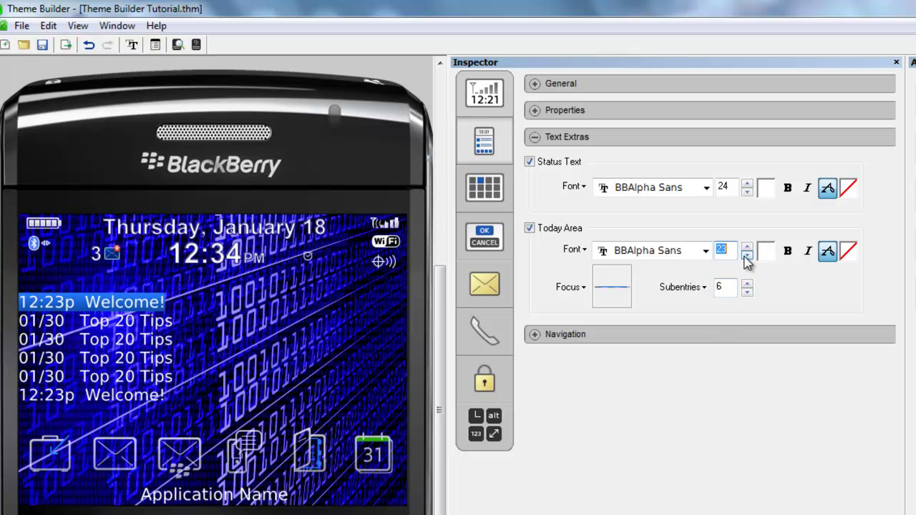
left_click(746, 255)
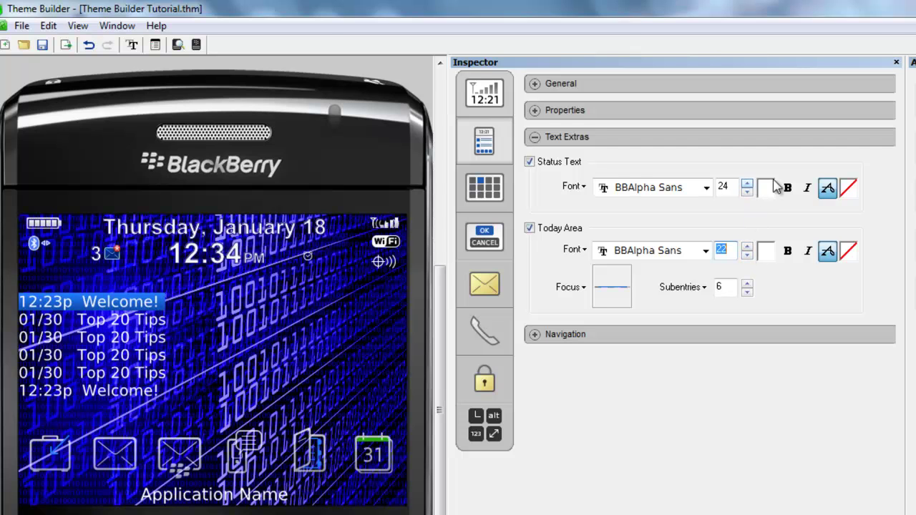
Change the Status Text font to Arial and make it bold
left_click(722, 187)
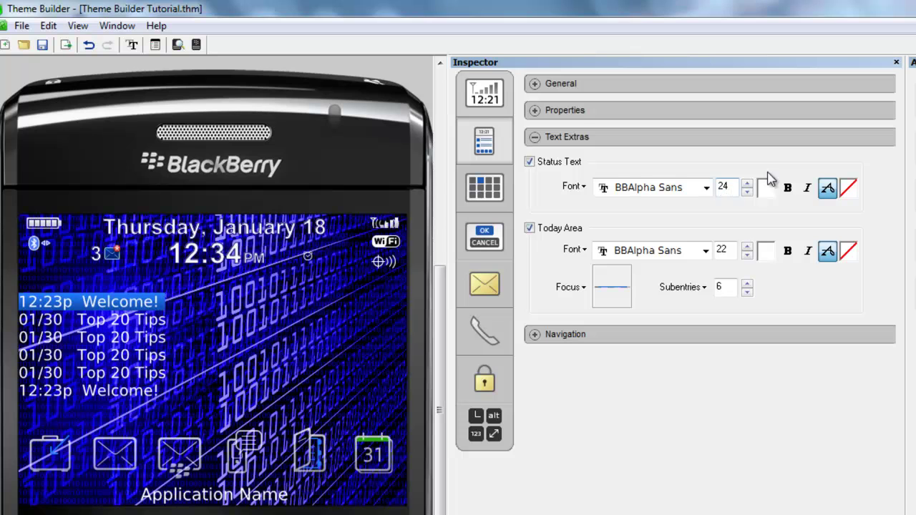
left_click(706, 188)
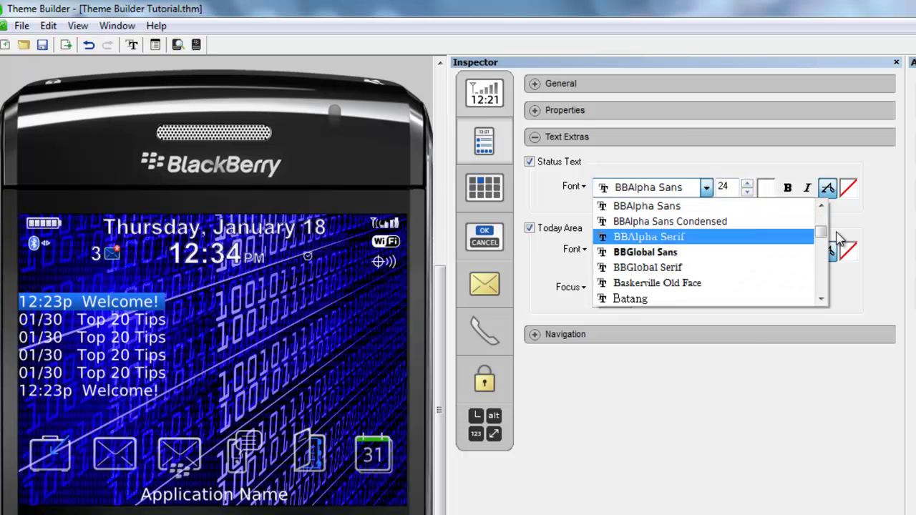
left_click(828, 223)
left_click(694, 222)
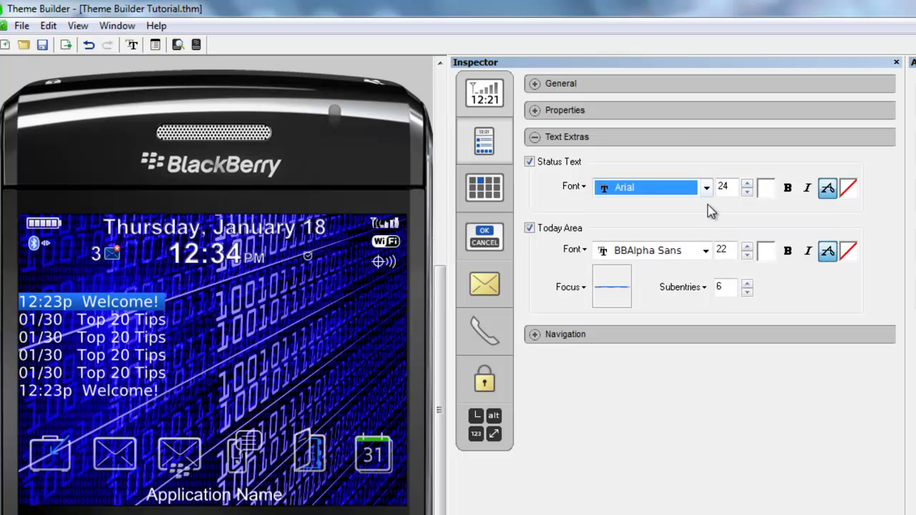
left_click(787, 187)
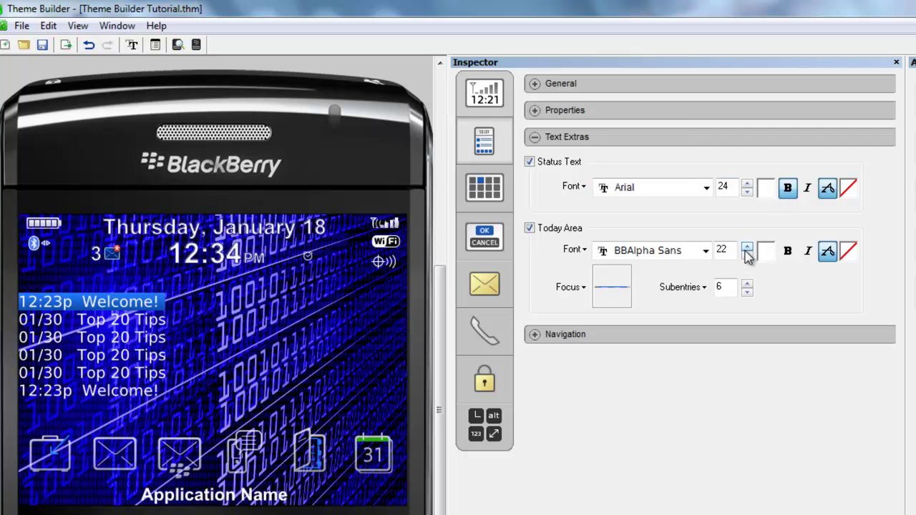
Set the Today Area font to Arial, trying bold and then returning it to regular weight
left_click(706, 250)
scroll(817, 266, "up", 2)
left_click(747, 286)
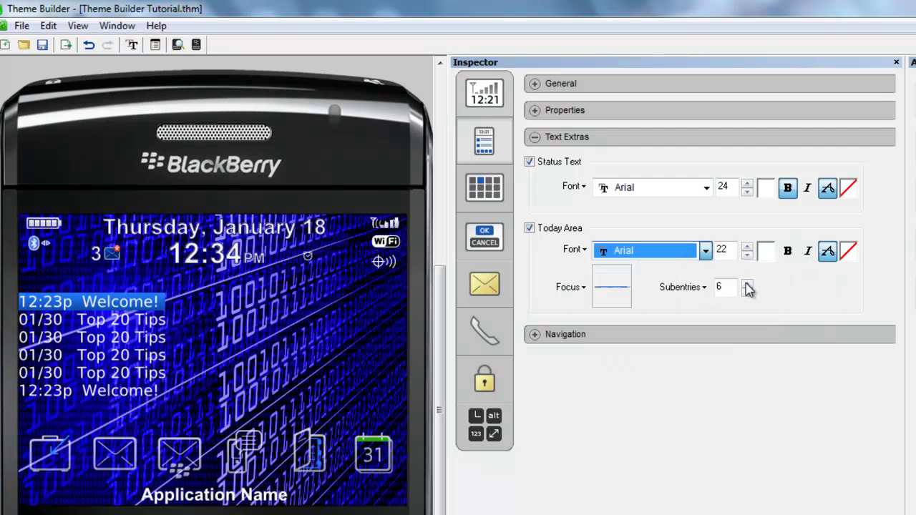
left_click(786, 252)
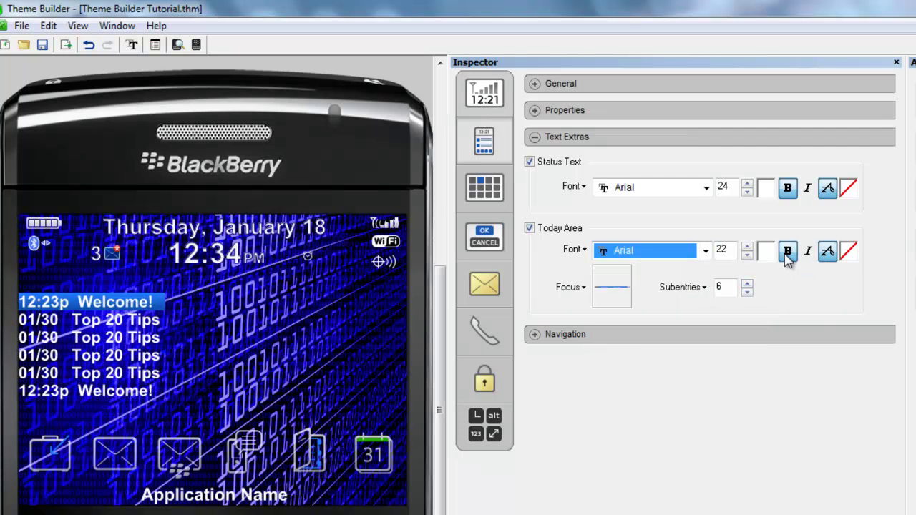
left_click(787, 259)
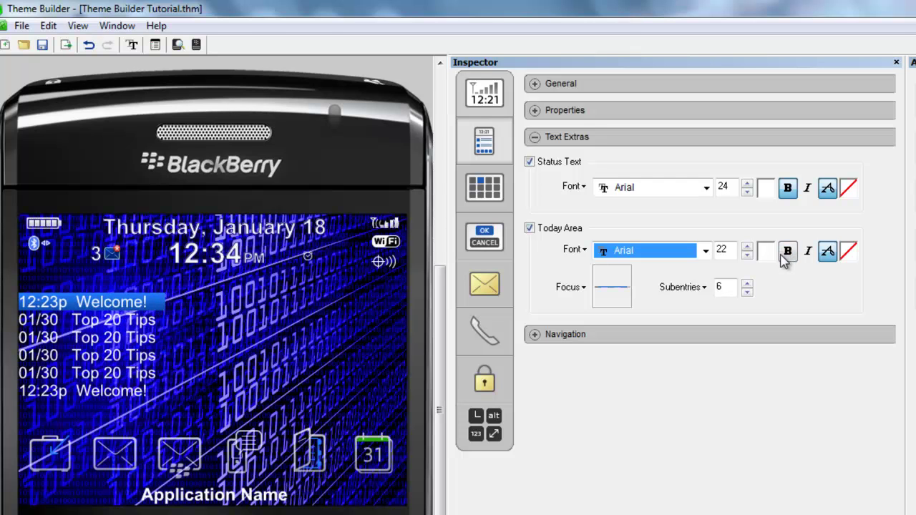
Assign background_header.png as the Today Area's focus image
left_click(616, 293)
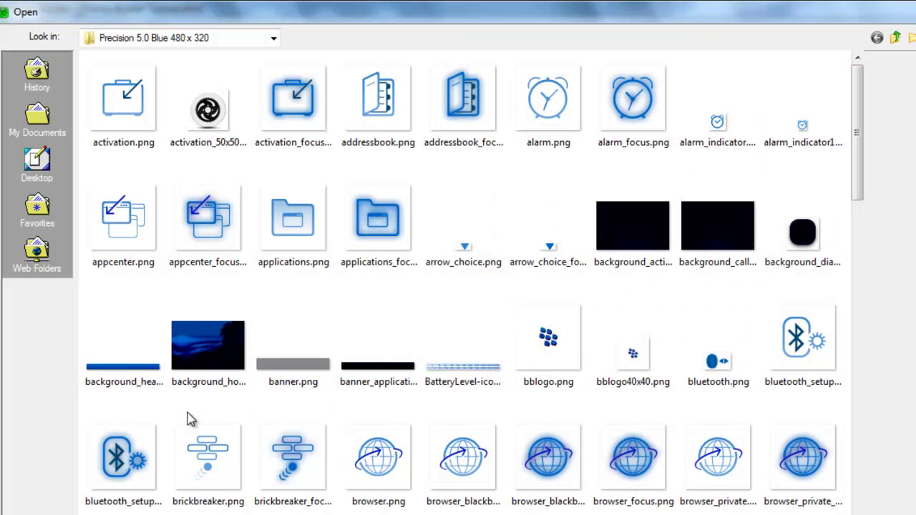
double_click(126, 375)
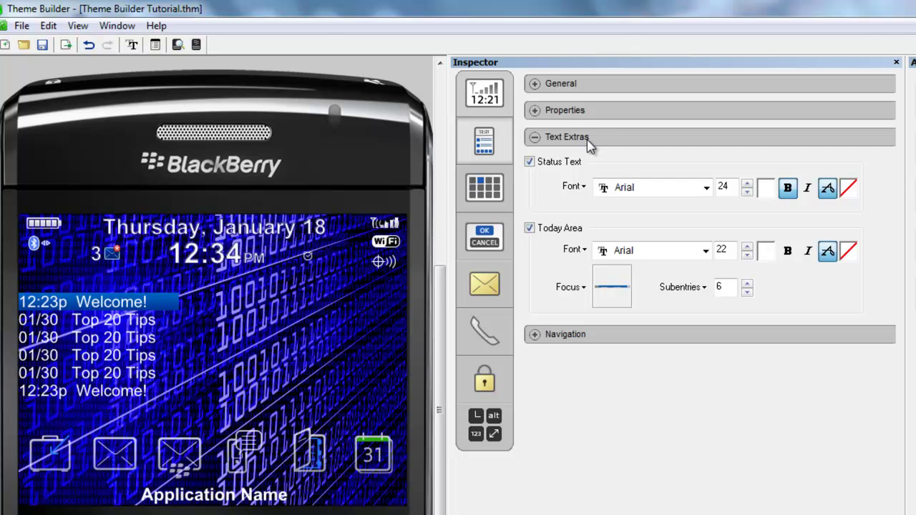
Reposition the Today Area: widen it to the full screen width, shorten it to end above the application icons, and shift it slightly down
left_click(536, 91)
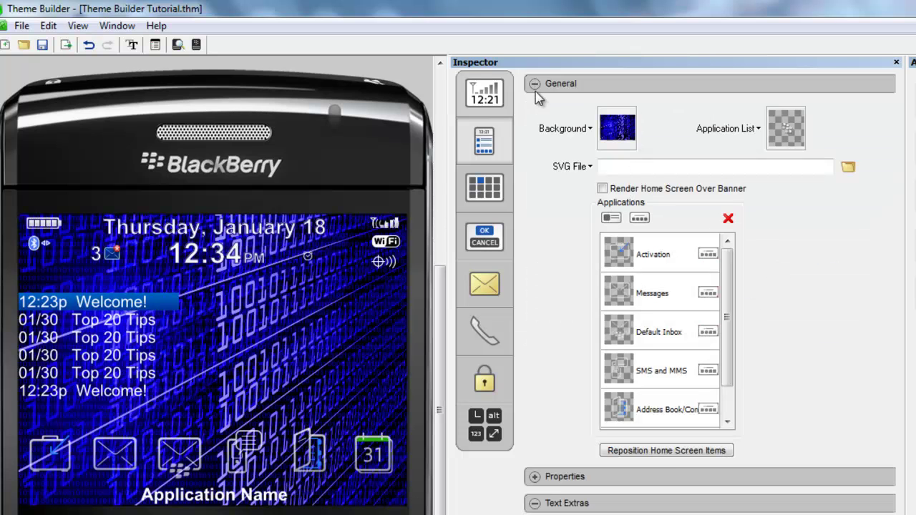
left_click(668, 452)
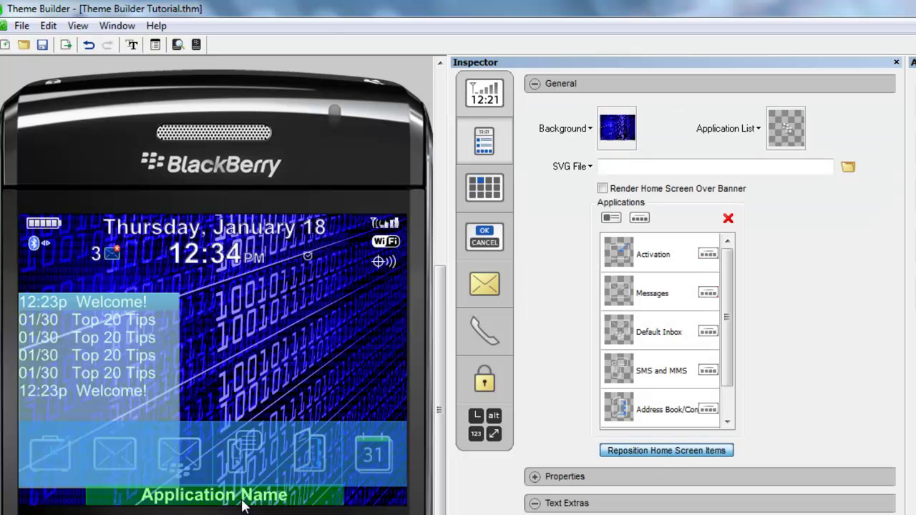
left_click(134, 362)
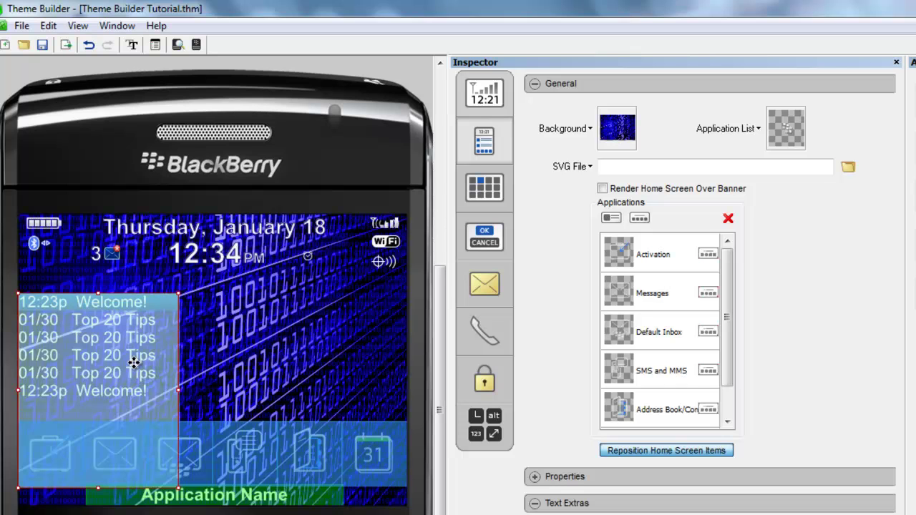
left_click_drag(179, 390, 407, 390)
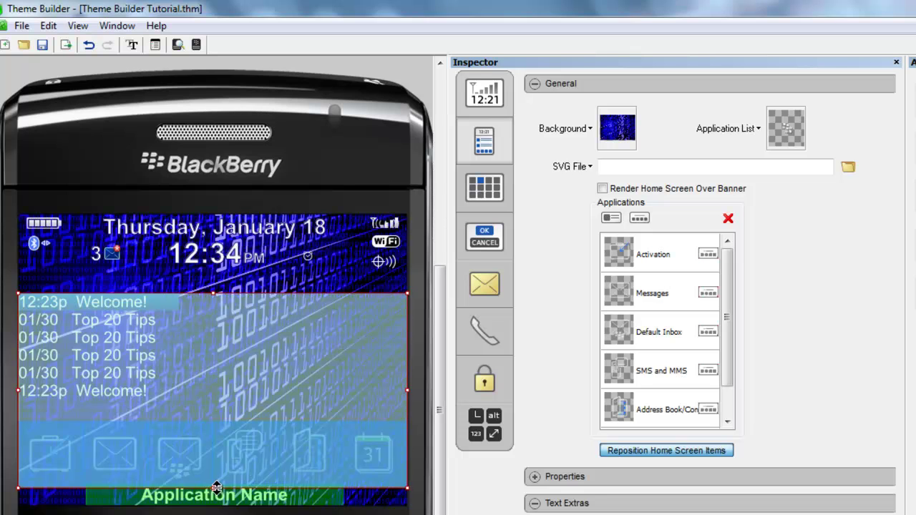
left_click_drag(214, 489, 214, 401)
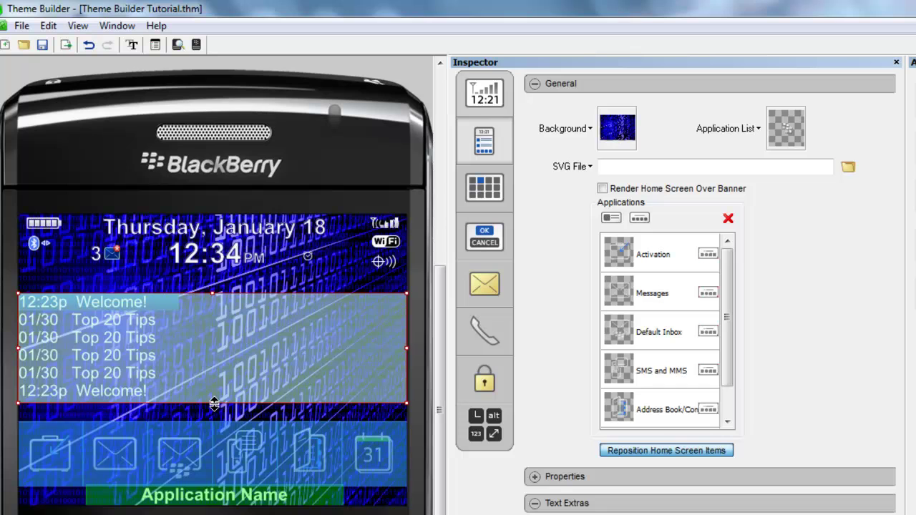
left_click_drag(218, 352, 217, 363)
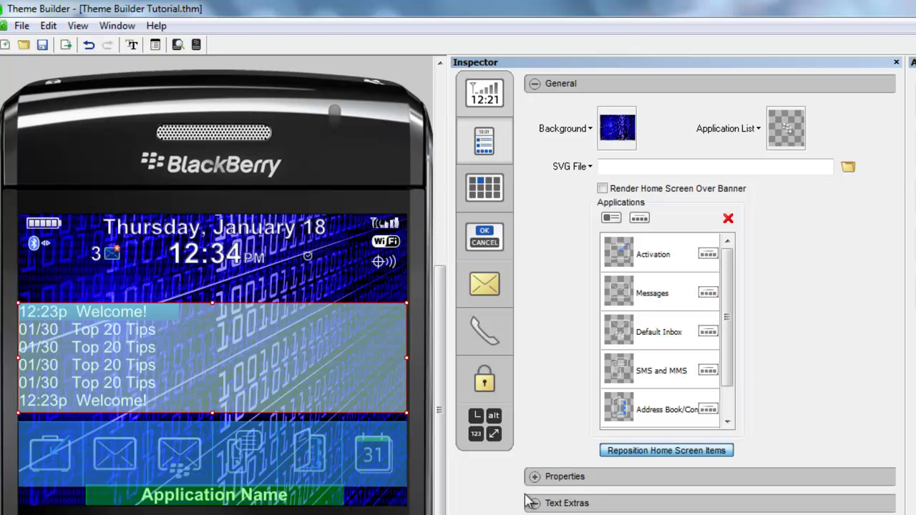
left_click(706, 451)
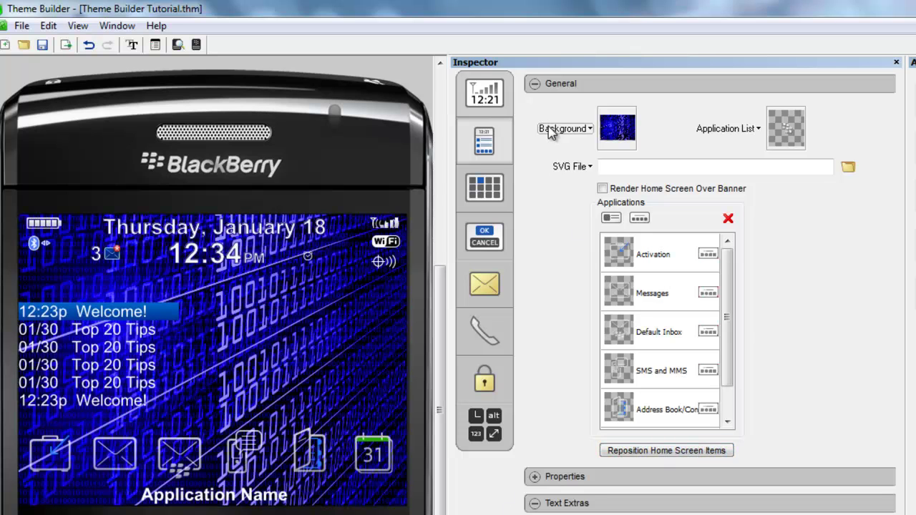
Reapply background_header.png as the Today Area focus image to fit the widened area
left_click(534, 83)
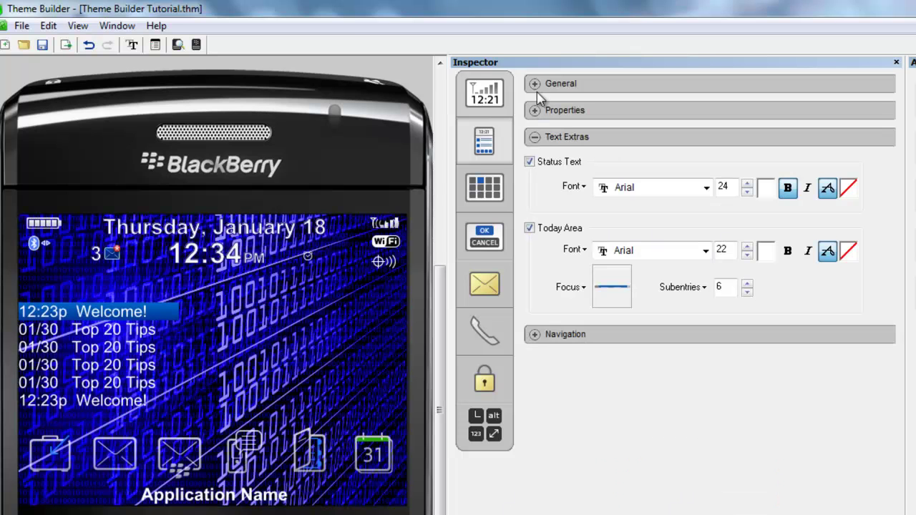
left_click(608, 292)
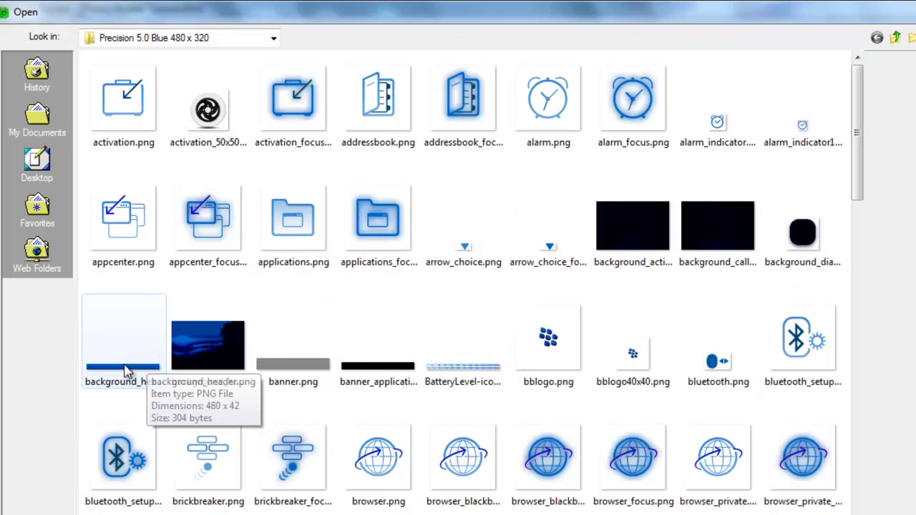
double_click(125, 362)
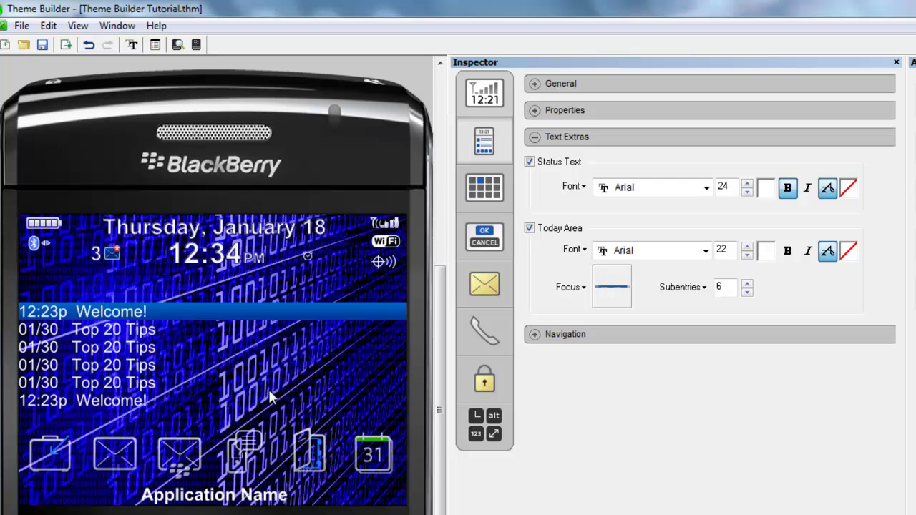
In the home screen navigation, choose Auto Create Horizontal Defaults and make Activation's downward link point nowhere
left_click(535, 143)
left_click(536, 167)
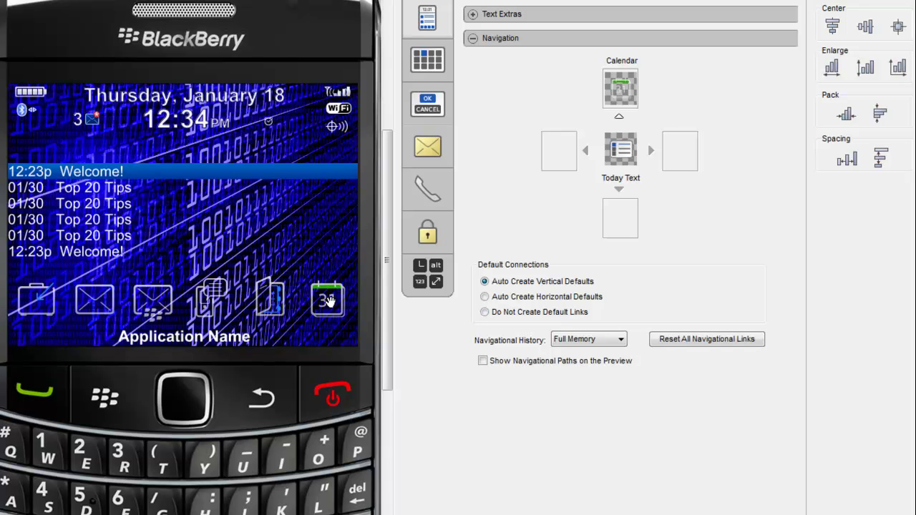
double_click(614, 150)
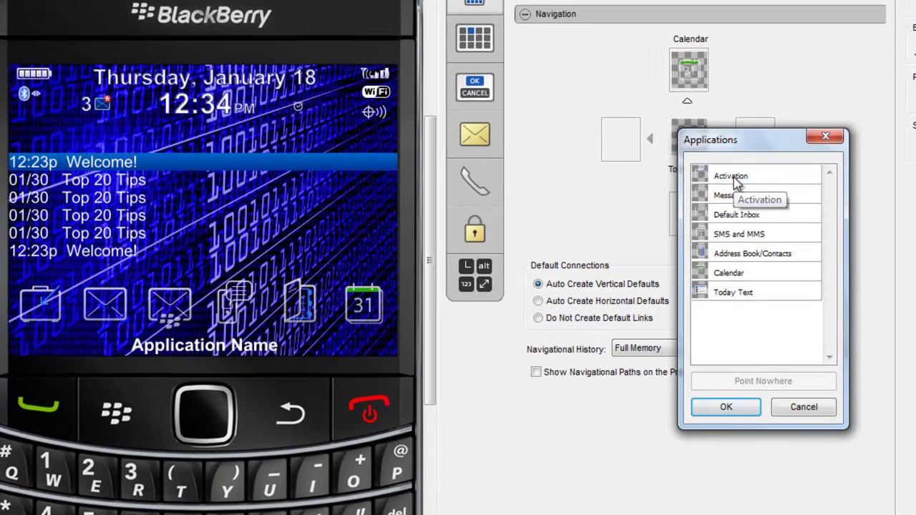
double_click(731, 176)
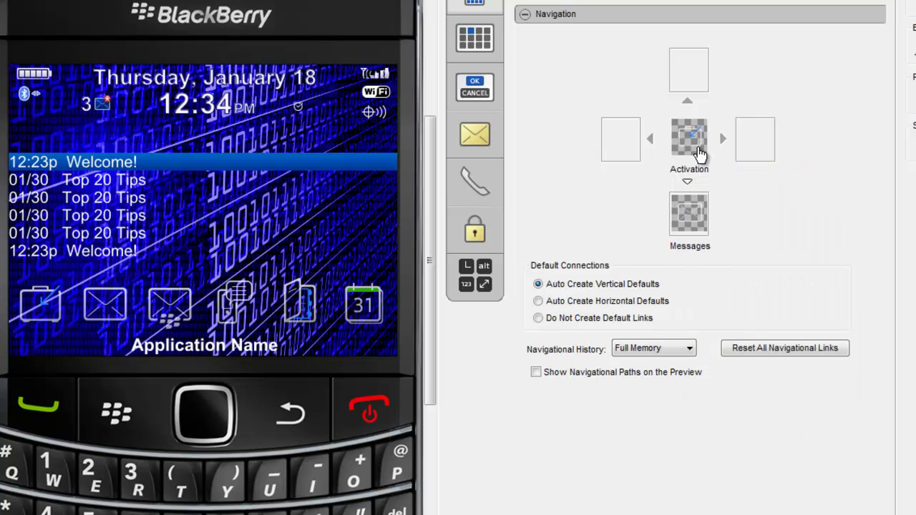
left_click(538, 301)
double_click(697, 224)
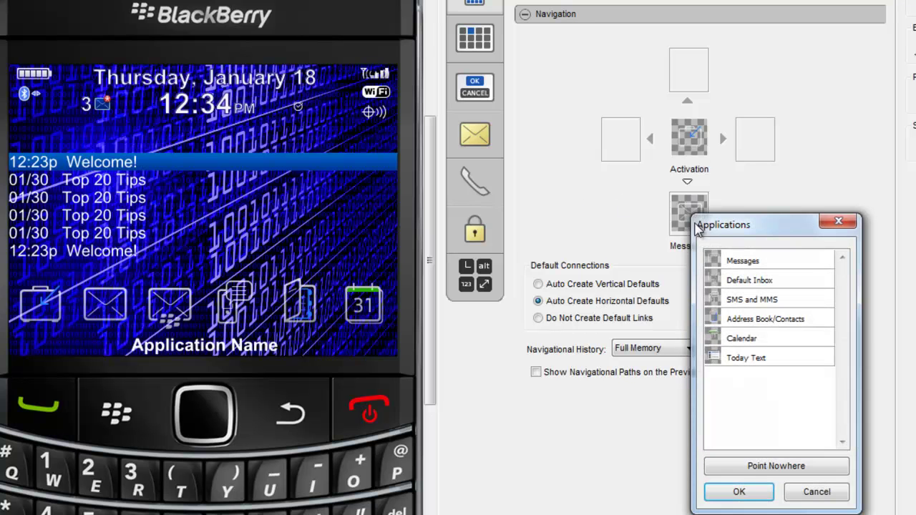
left_click(756, 466)
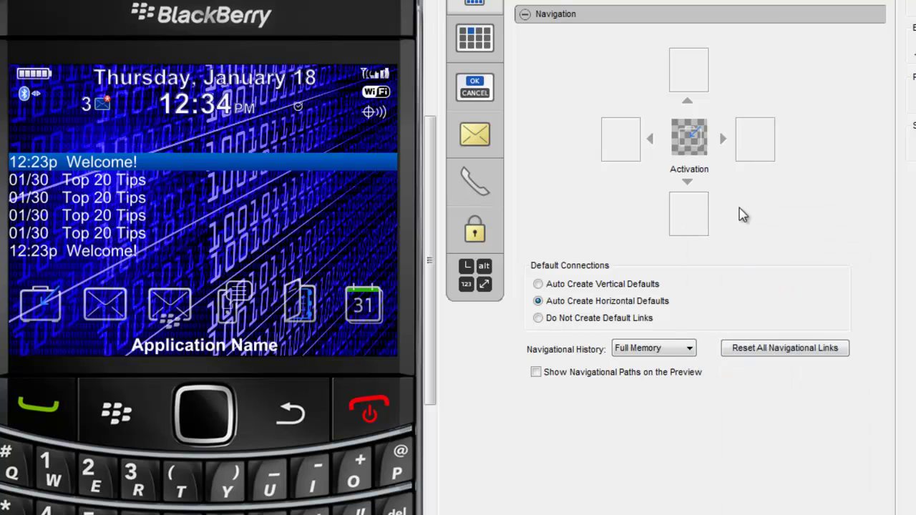
Link Activation rightward to Messages and upward to Today Text
double_click(758, 152)
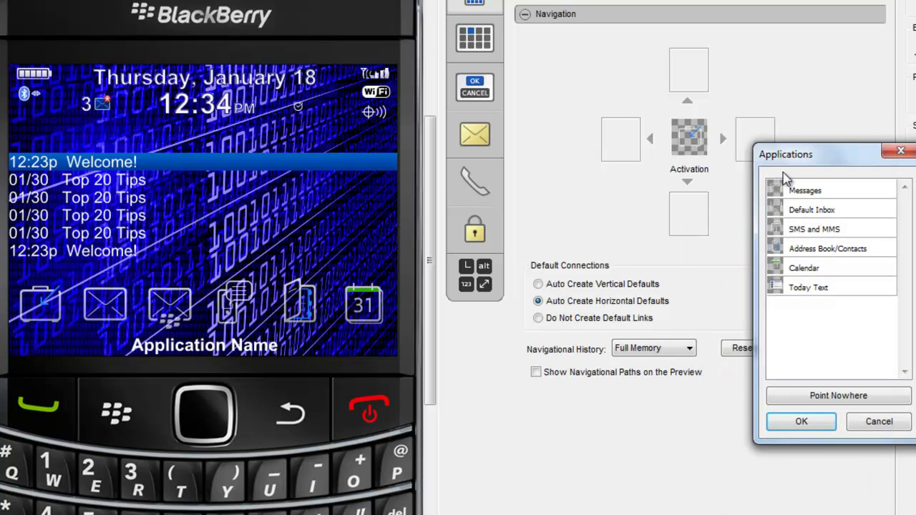
left_click(807, 196)
double_click(810, 197)
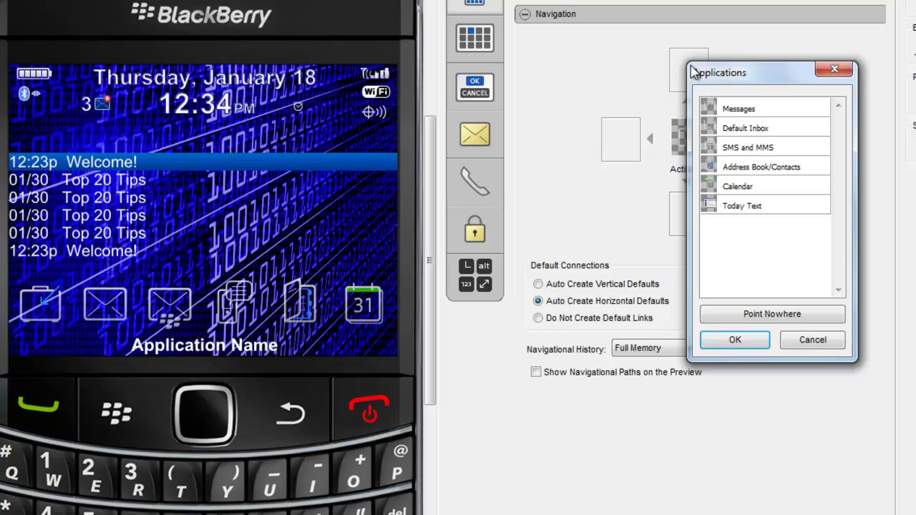
double_click(745, 209)
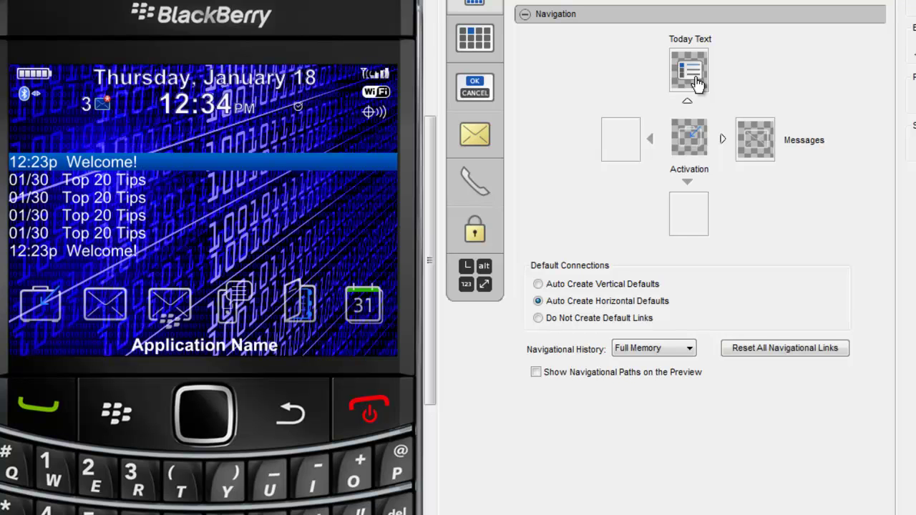
Bring up Messages in the navigation layout and link it rightward to Default Inbox
double_click(690, 143)
left_click(735, 205)
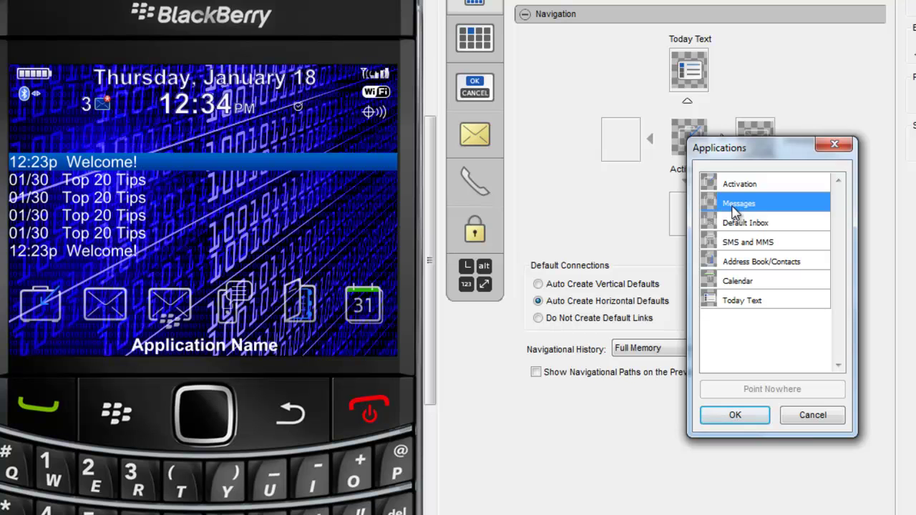
double_click(735, 205)
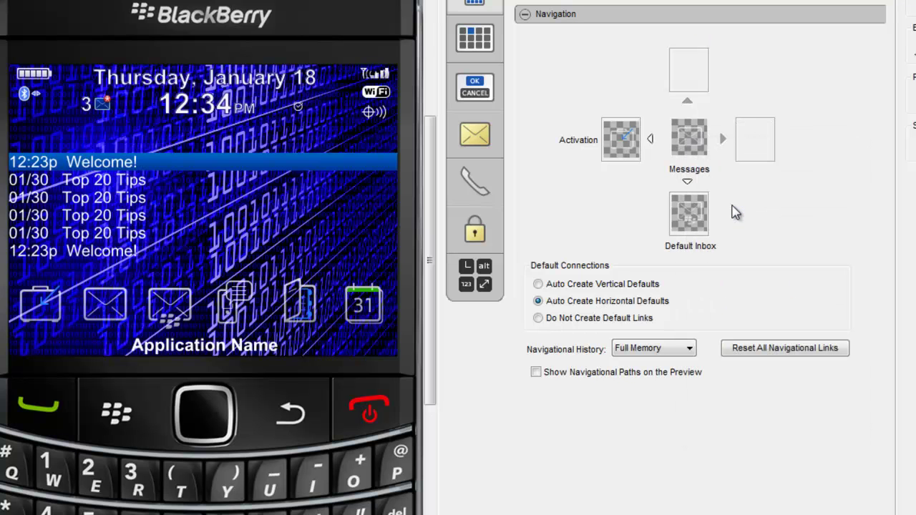
double_click(768, 146)
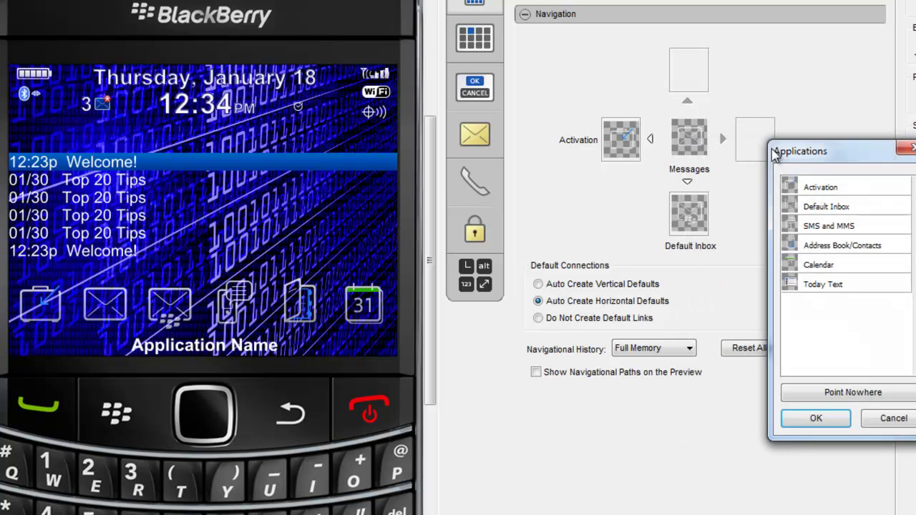
double_click(801, 209)
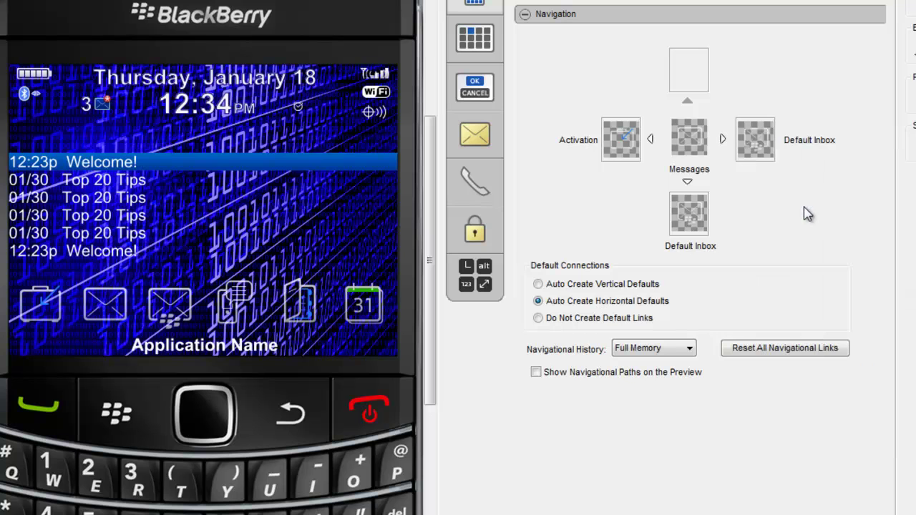
Make Messages' downward link point nowhere and link it upward to Today Text
double_click(703, 223)
left_click(780, 466)
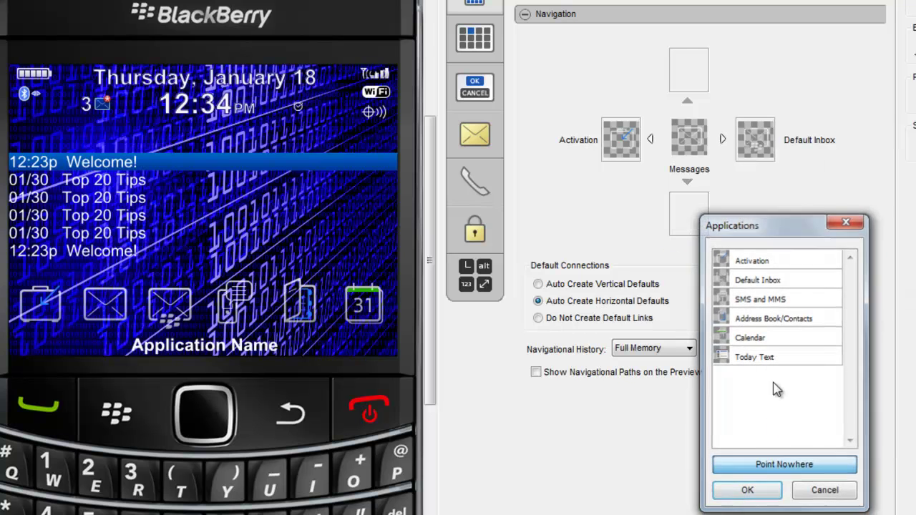
double_click(688, 73)
left_click(738, 217)
double_click(740, 218)
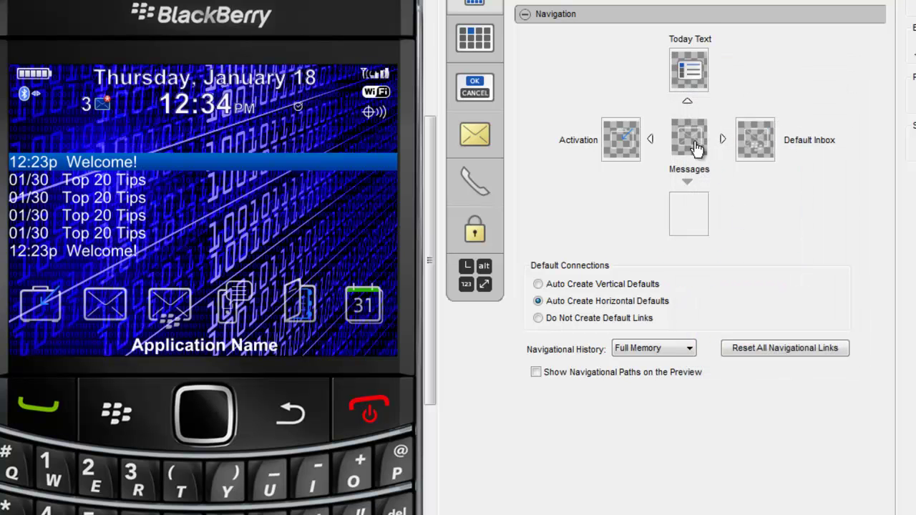
Switch the navigation layout to Default Inbox and link it rightward to SMS and MMS
double_click(696, 148)
left_click(740, 223)
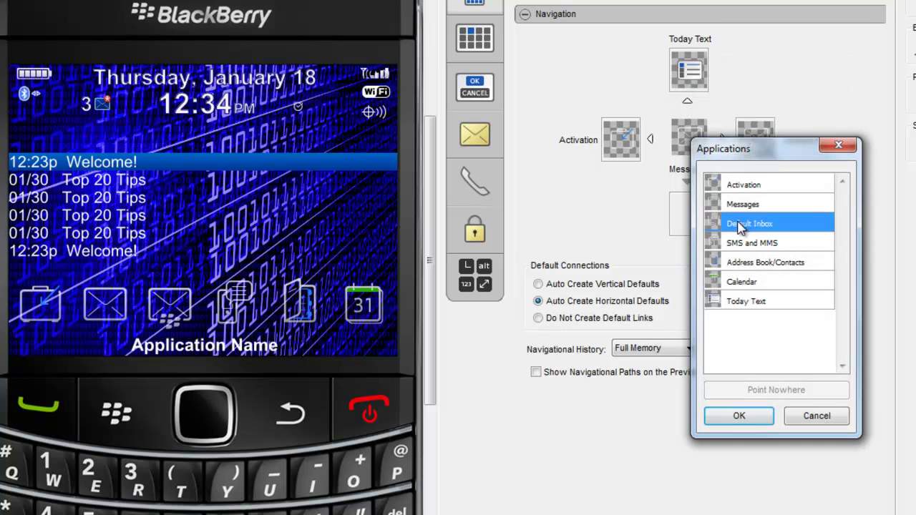
double_click(740, 223)
double_click(747, 146)
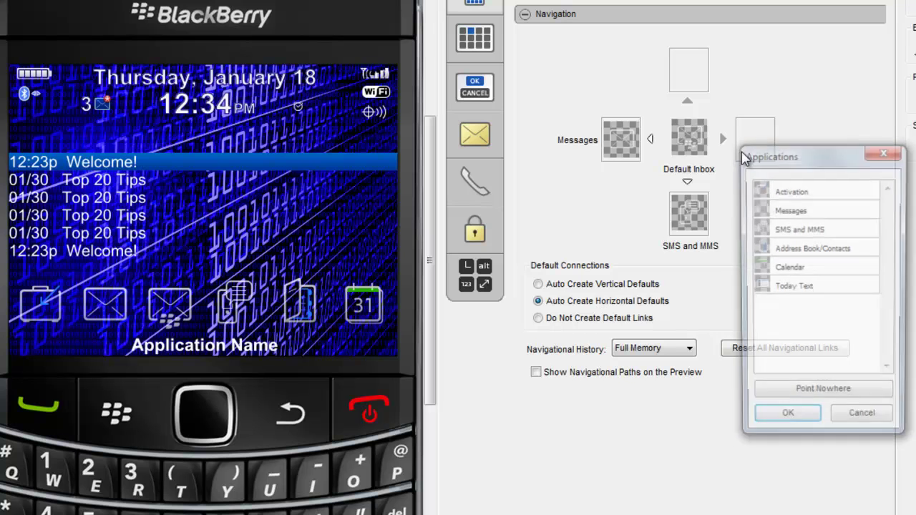
double_click(788, 234)
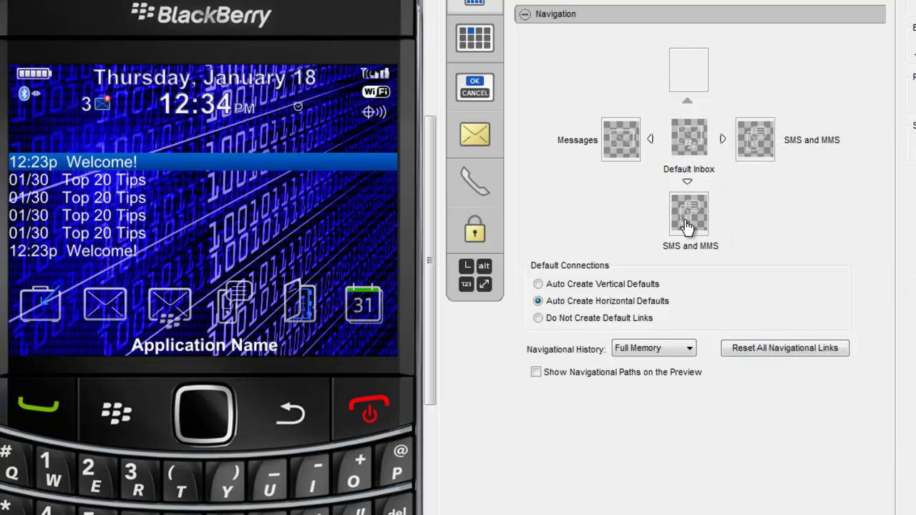
Make Default Inbox's downward link point nowhere and link it upward to Today Text
double_click(689, 218)
left_click(766, 461)
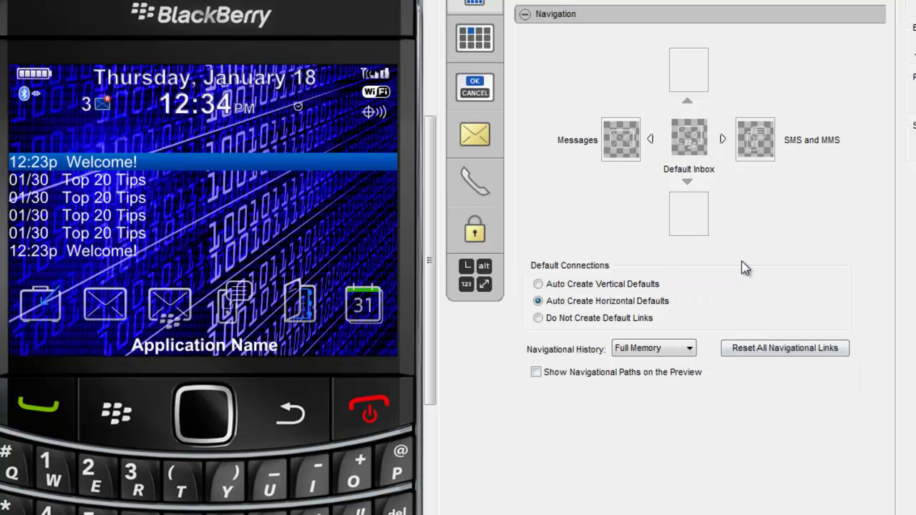
double_click(684, 76)
double_click(675, 214)
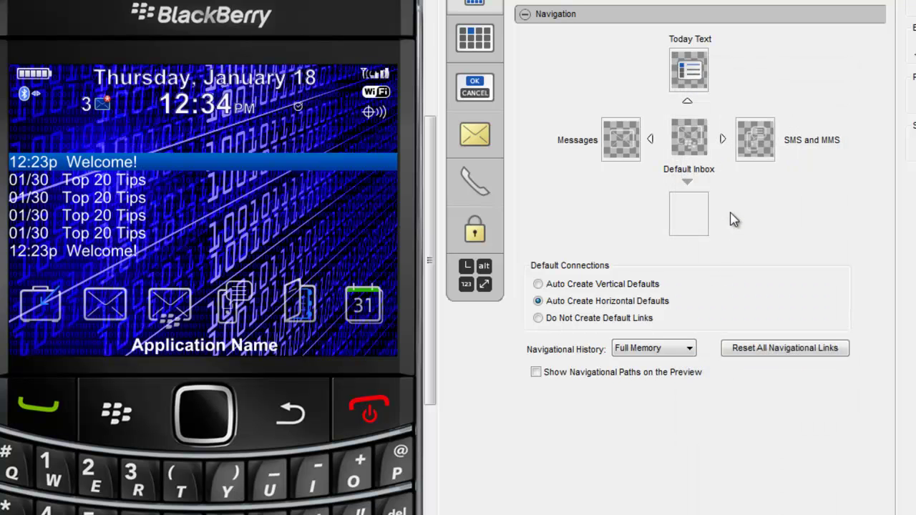
Switch the navigation layout to SMS and MMS and link it rightward to Address Book/Contacts
double_click(694, 147)
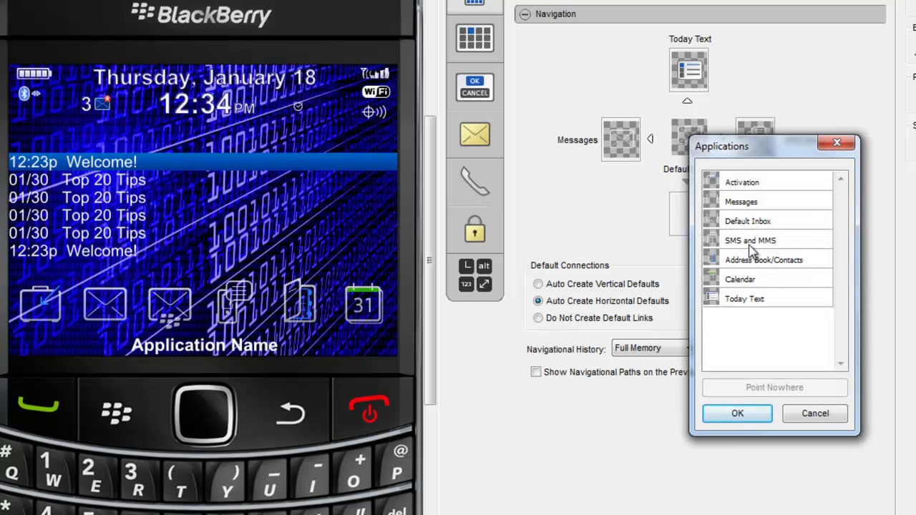
double_click(750, 242)
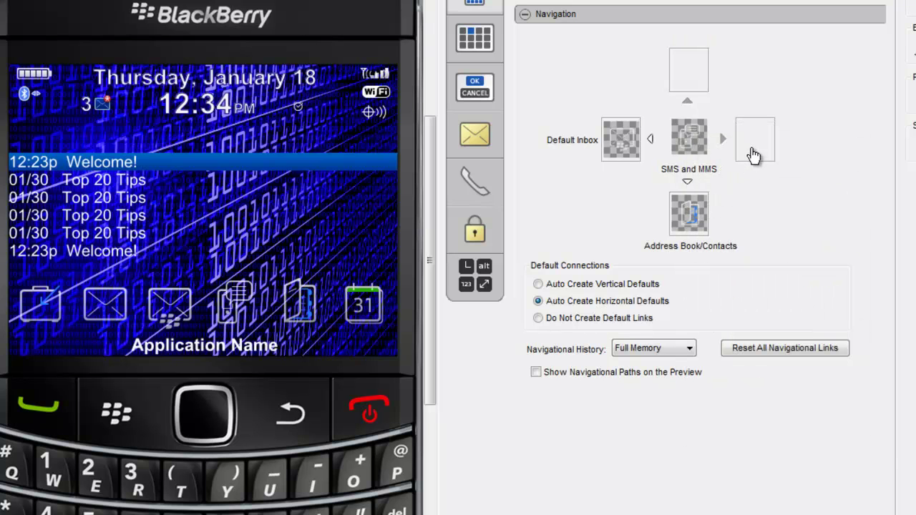
double_click(754, 150)
double_click(799, 254)
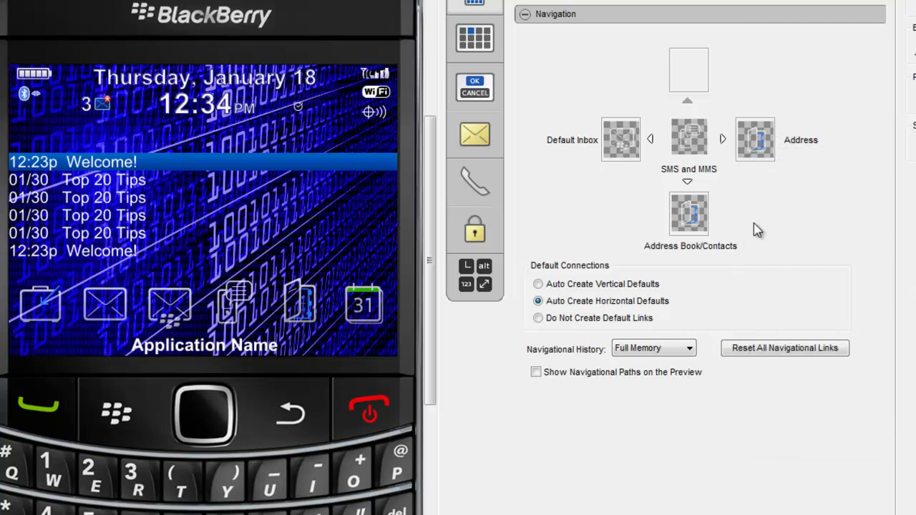
Make the downward link of SMS and MMS point nowhere and link it upward to Today Text
double_click(697, 226)
left_click(763, 468)
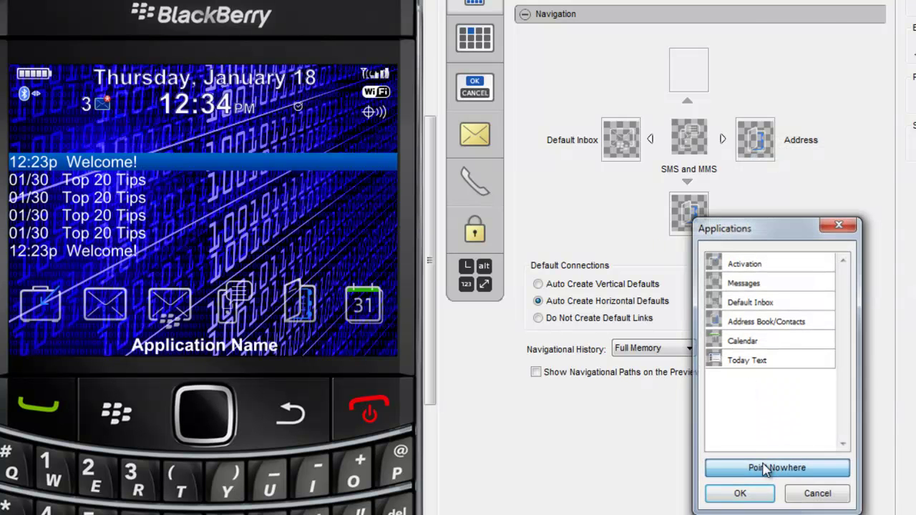
double_click(691, 74)
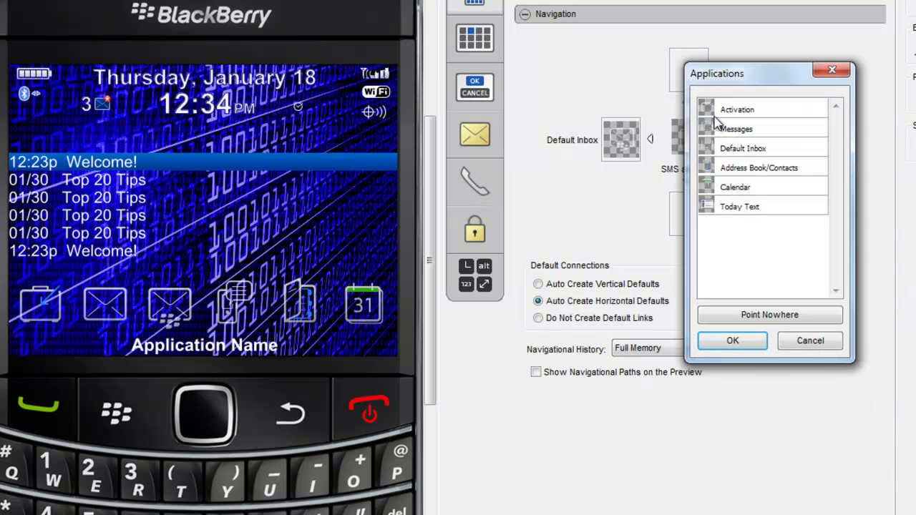
double_click(737, 208)
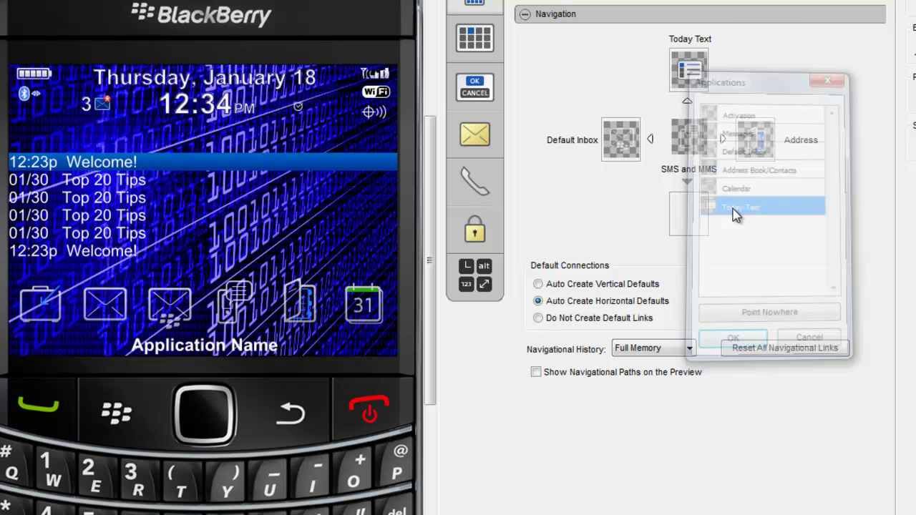
Switch the navigation layout to Address Book/Contacts and link it rightward to Calendar
double_click(696, 146)
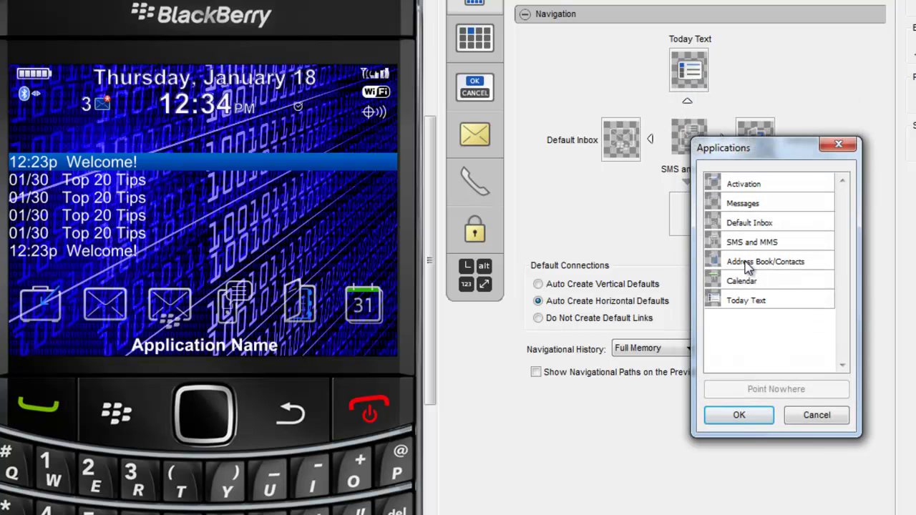
left_click(748, 264)
double_click(754, 140)
double_click(783, 276)
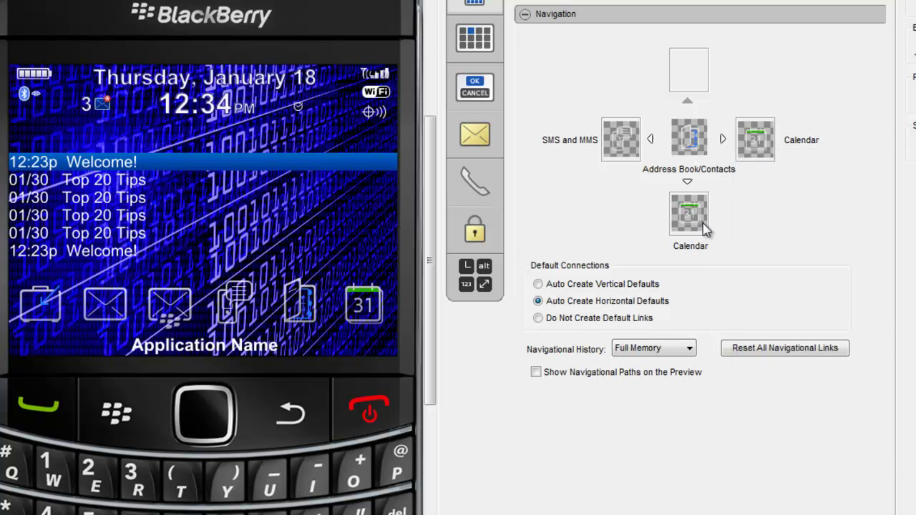
Make the downward link of Address Book/Contacts point nowhere and link it upward to Today Text
double_click(704, 230)
left_click(766, 471)
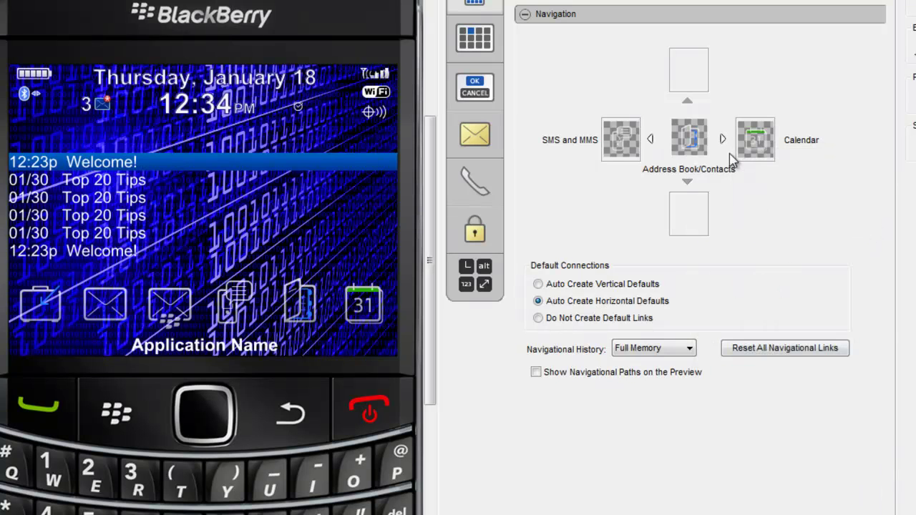
double_click(696, 87)
left_click(742, 225)
double_click(743, 223)
Switch the navigation layout to Calendar, make its downward link point nowhere and link it upward to Today Text
double_click(696, 148)
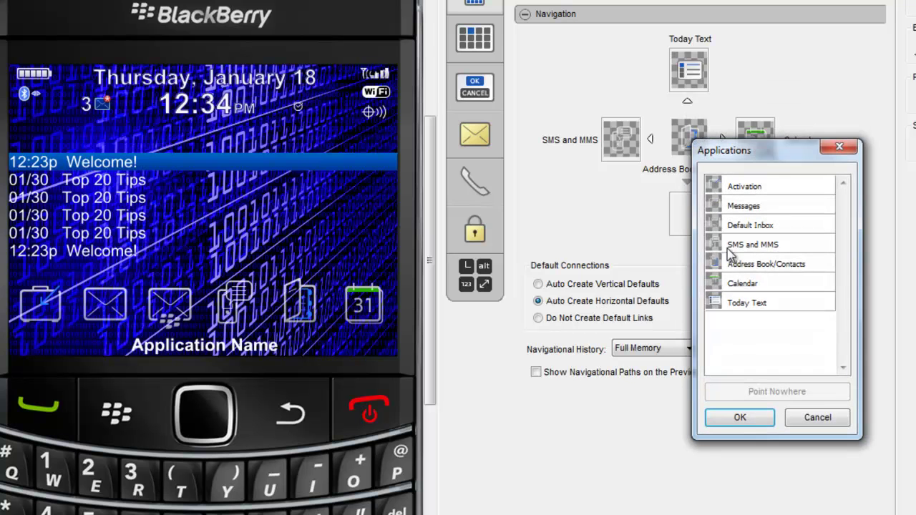
double_click(743, 284)
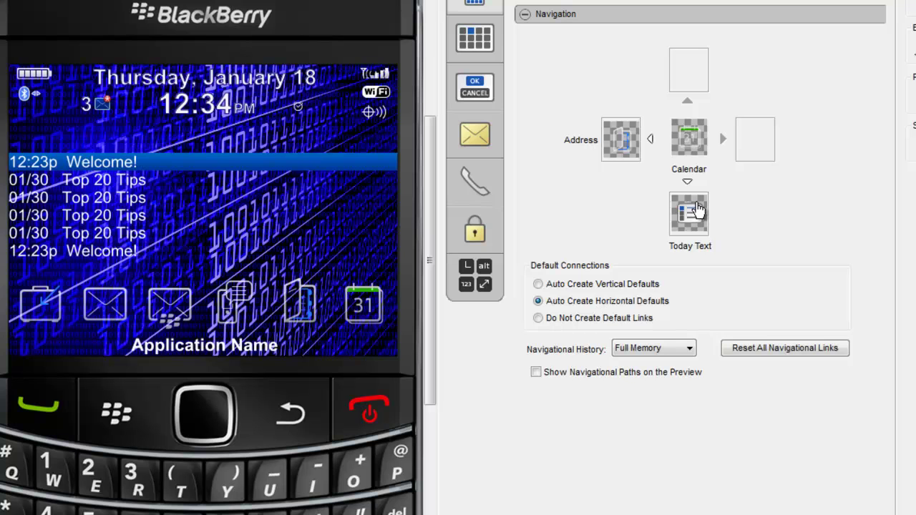
double_click(697, 209)
left_click(761, 445)
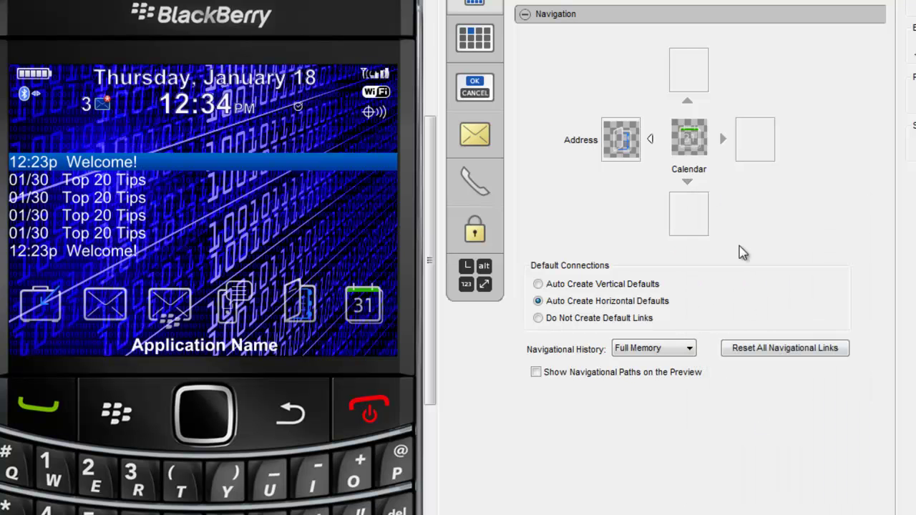
double_click(690, 79)
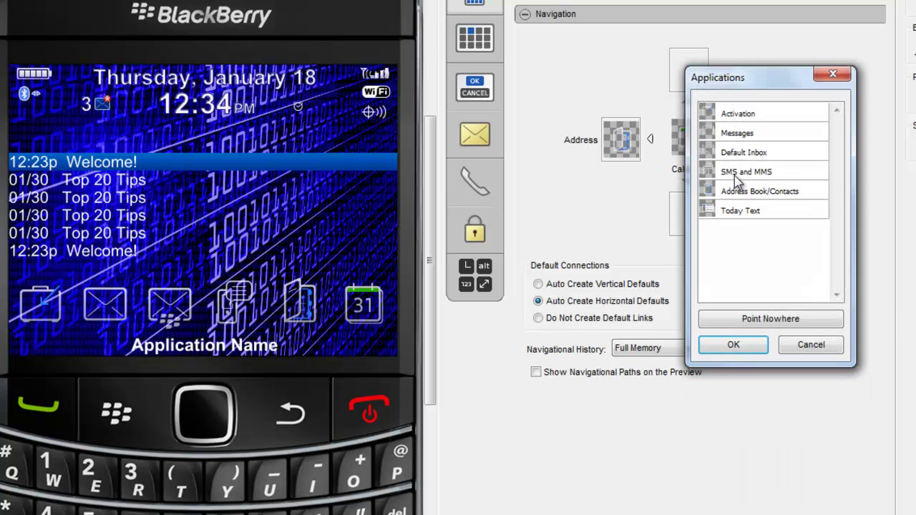
double_click(739, 215)
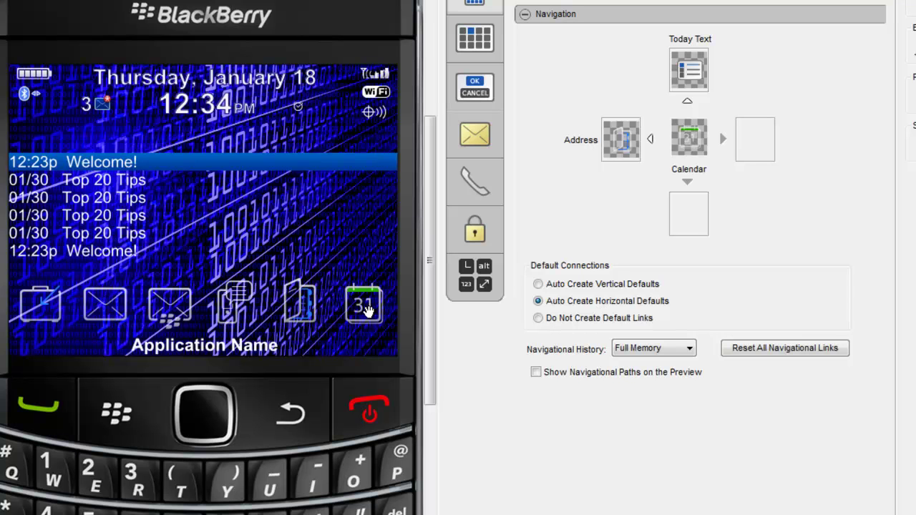
Collapse the Navigation settings and open the export settings for the theme
left_click(525, 16)
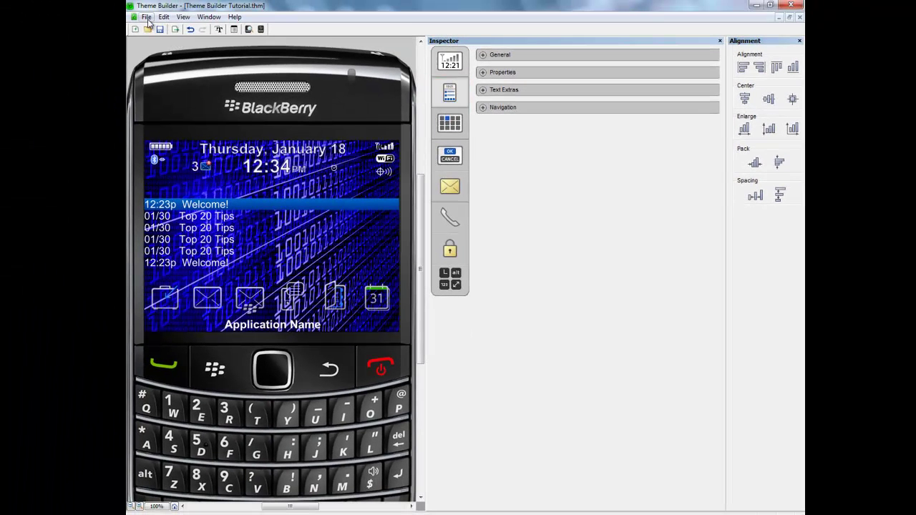
left_click(147, 17)
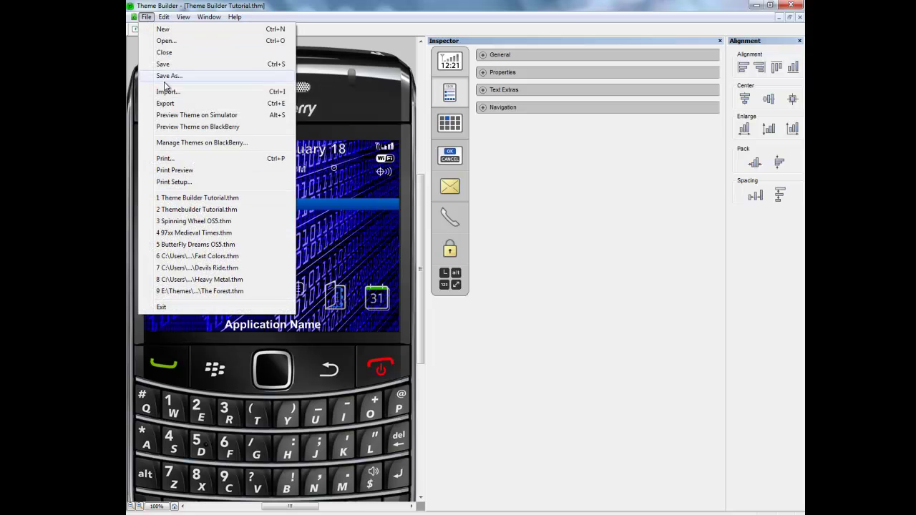
left_click(168, 106)
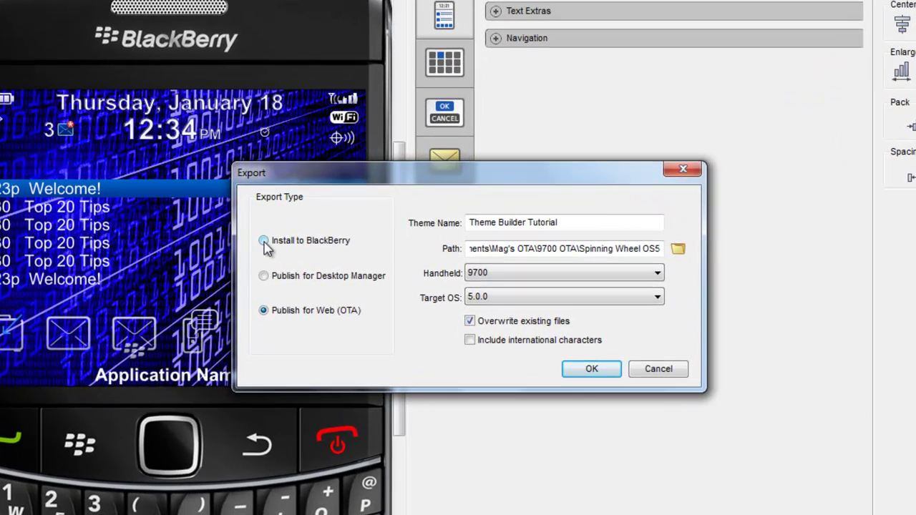
Set the export type to Publish for Web (OTA) with 5.0.0 as the target OS
left_click(332, 238)
left_click(264, 241)
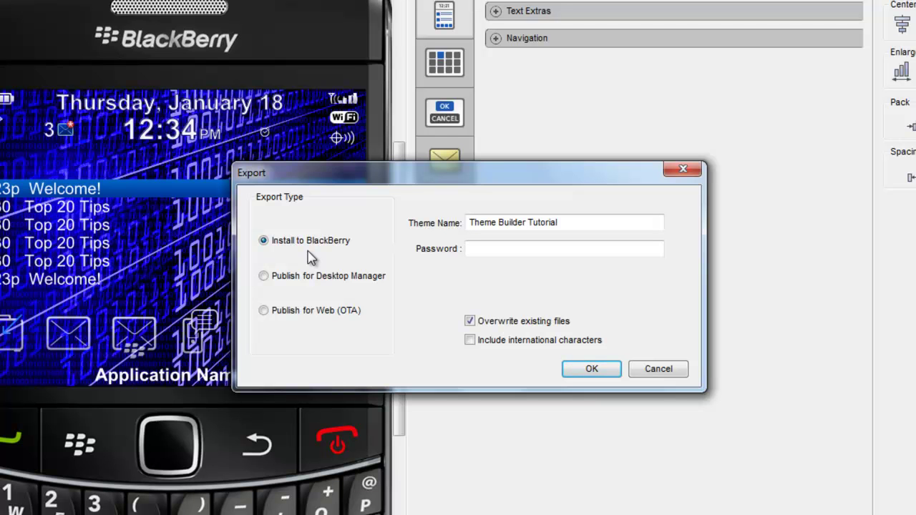
left_click(264, 281)
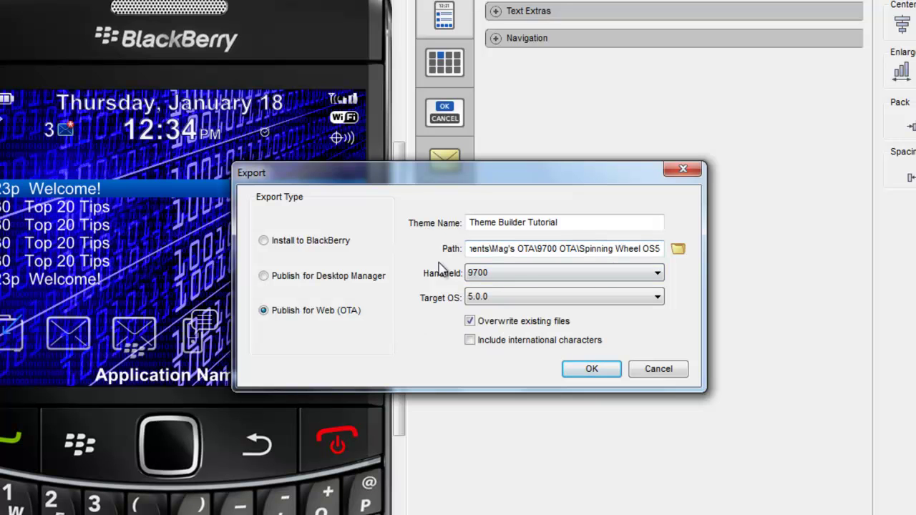
left_click(656, 297)
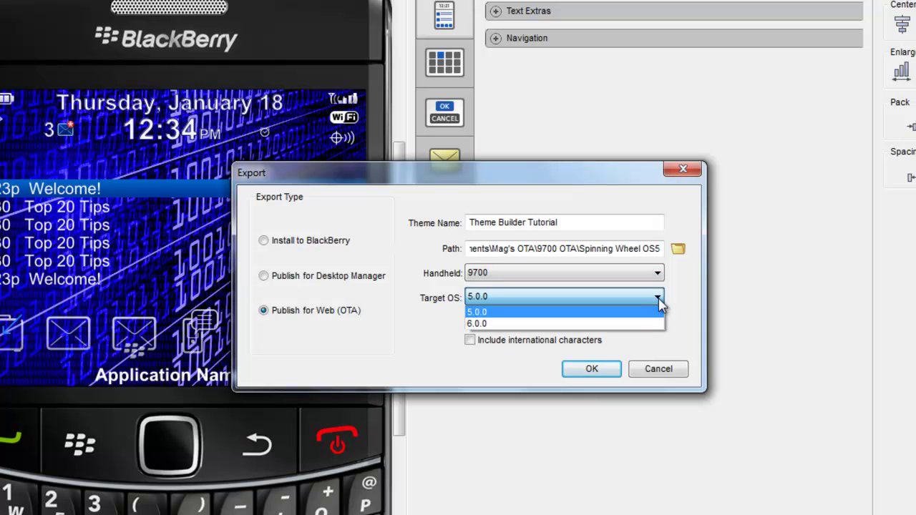
left_click(608, 313)
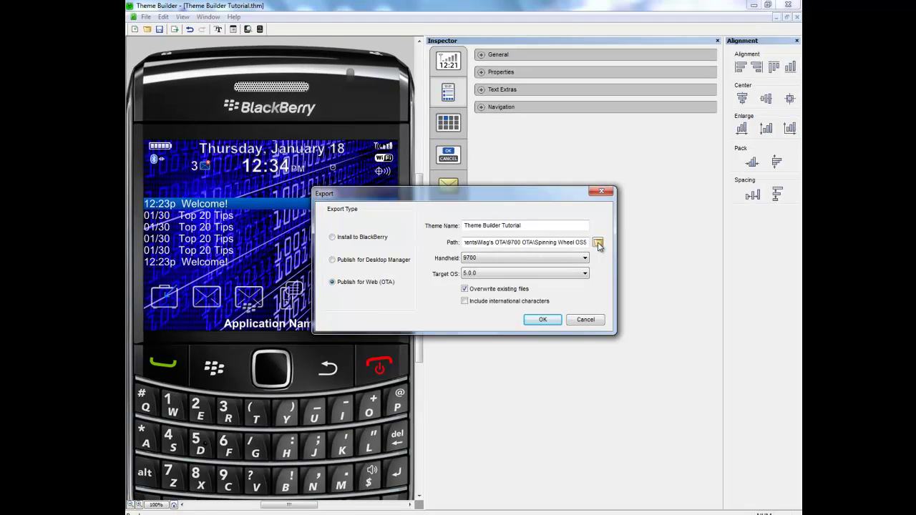
Browse for a new export location and open the By The Numbers folder on the desktop
left_click(598, 244)
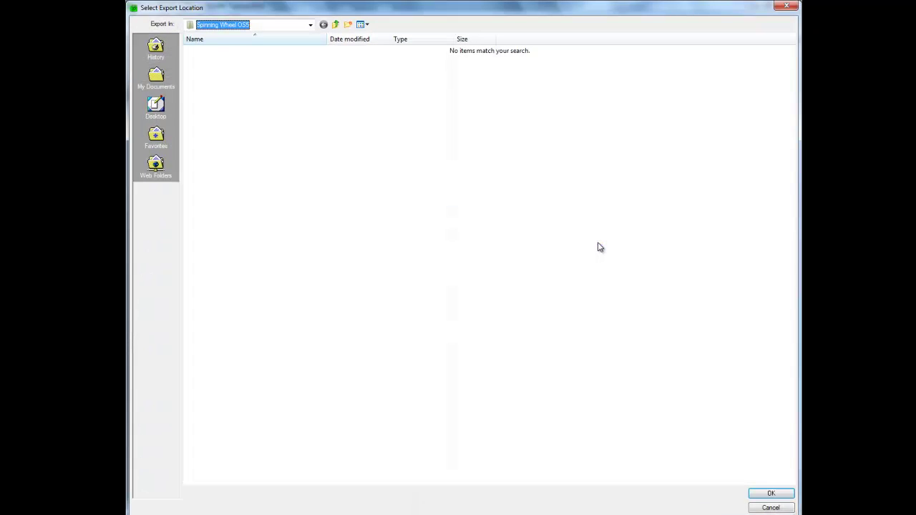
left_click(310, 25)
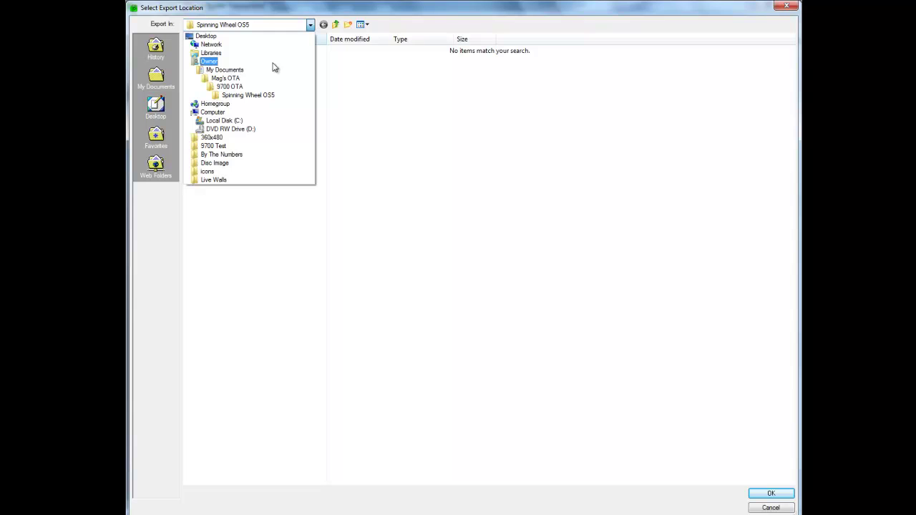
left_click(254, 38)
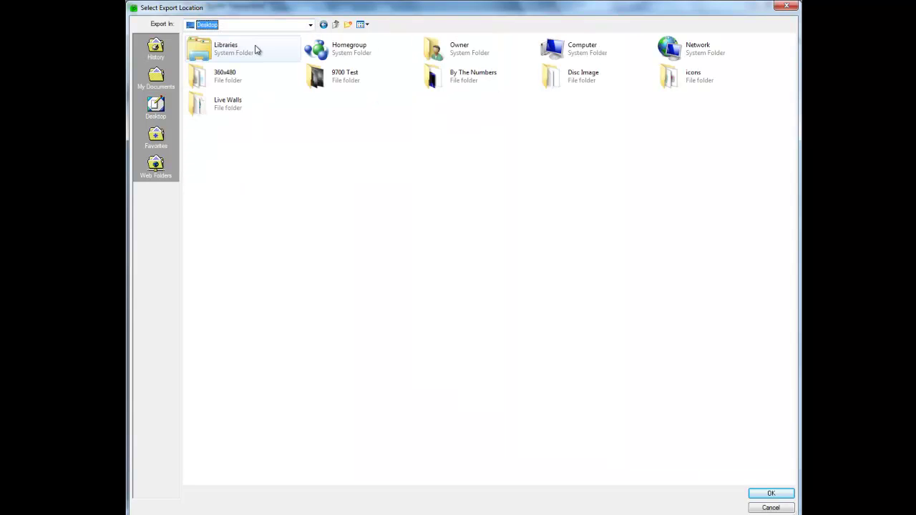
double_click(472, 80)
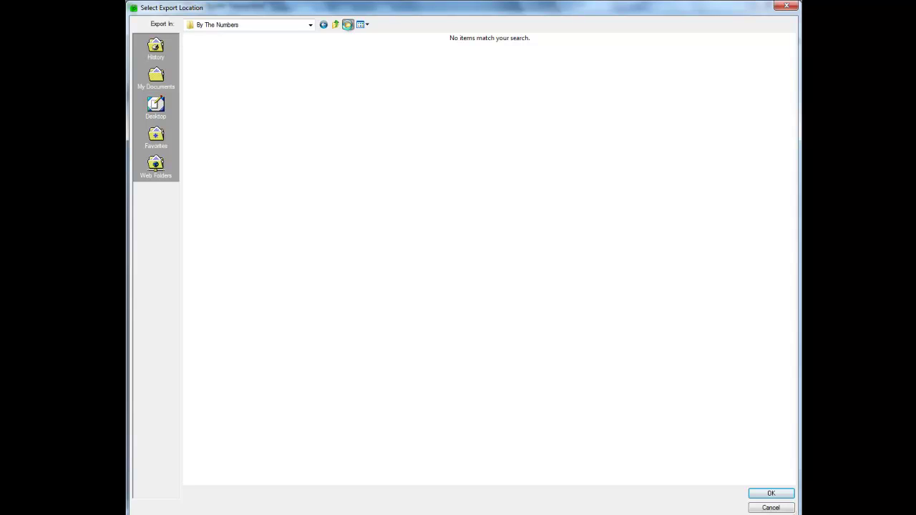
Create a subfolder named By The Numbers as the export location and export the theme into it
left_click(348, 25)
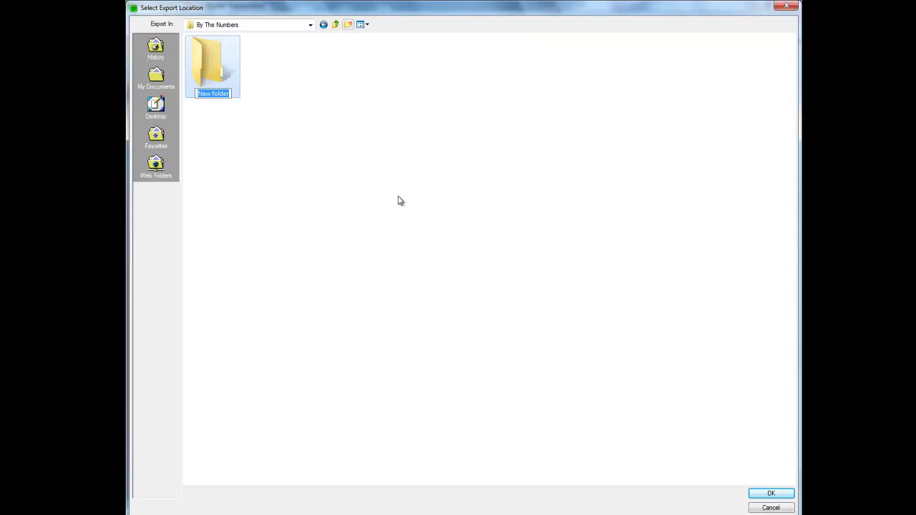
type("By The Numbers")
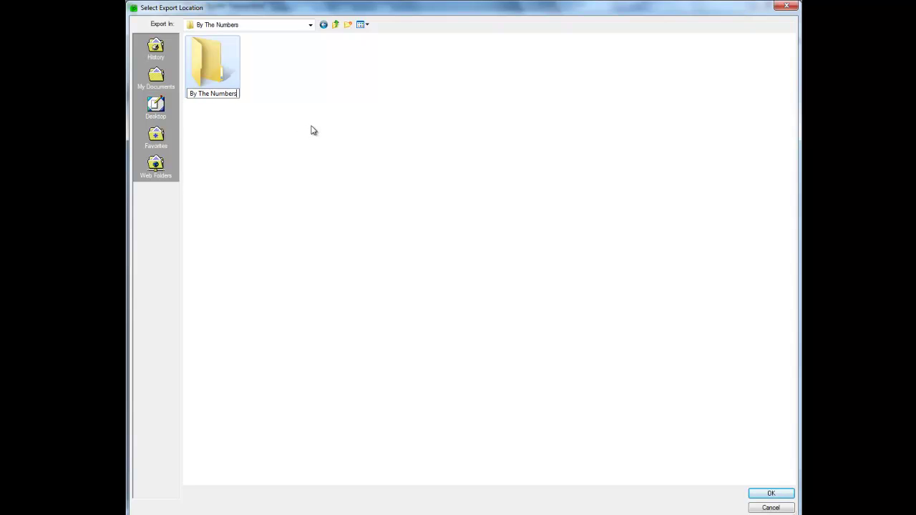
key("Return")
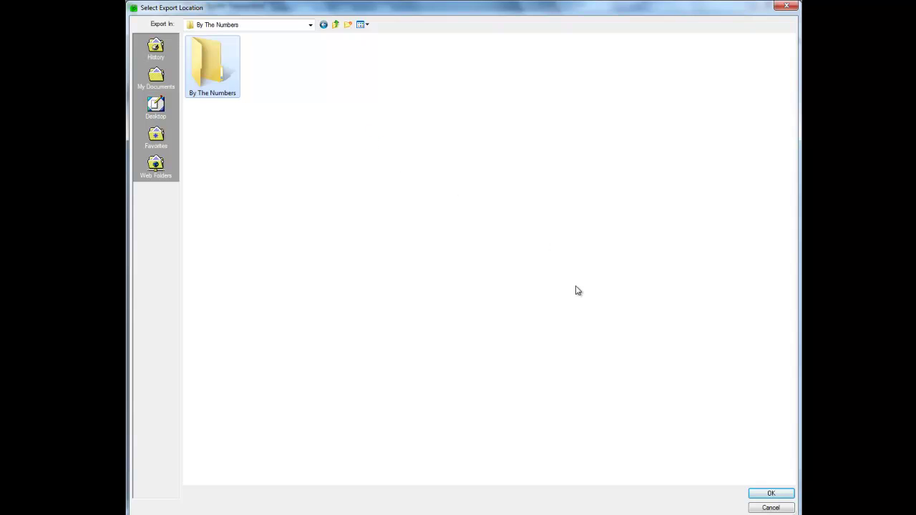
left_click(755, 492)
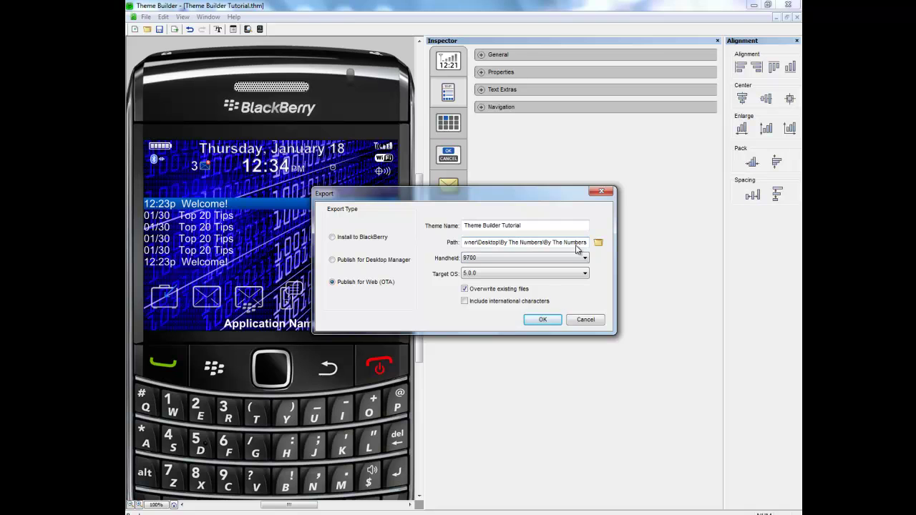
left_click(543, 320)
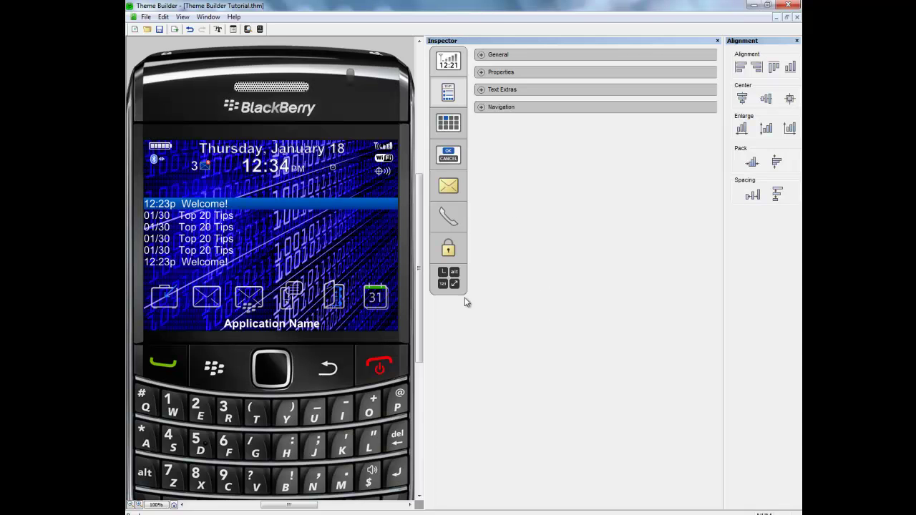
Minimize the open windows and view the exported theme files in the By The Numbers subfolder of the desktop folder By The Numbers
left_click(754, 6)
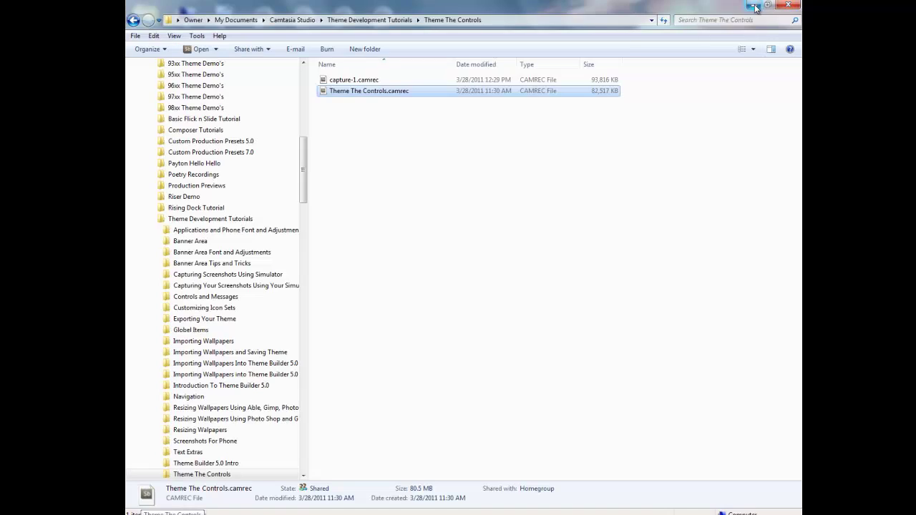
left_click(753, 7)
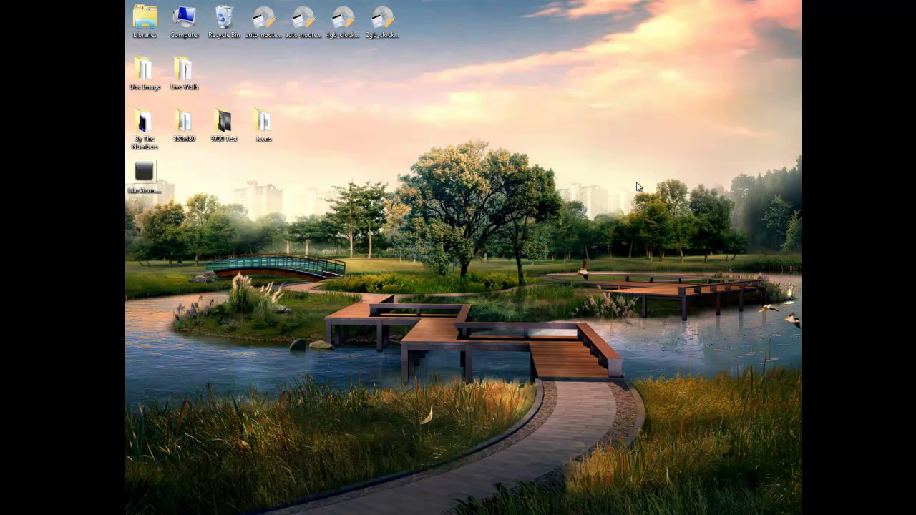
left_click(142, 124)
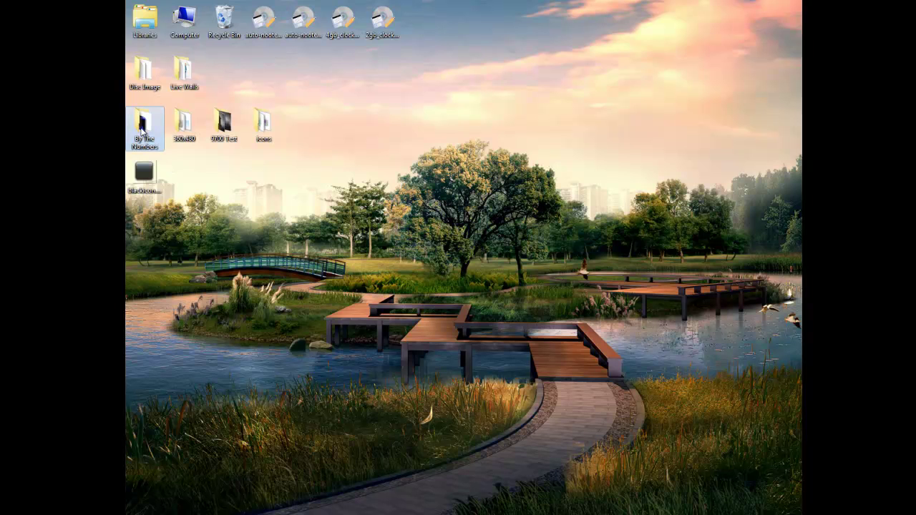
double_click(142, 125)
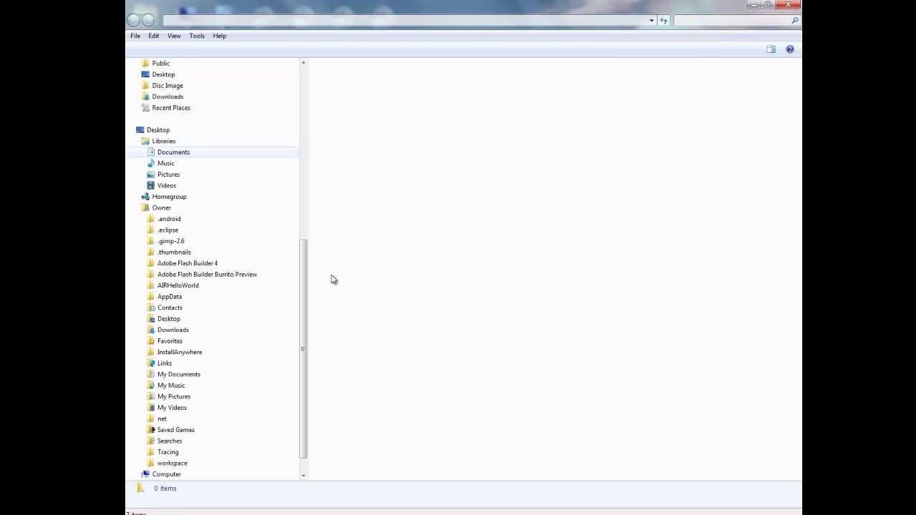
double_click(331, 89)
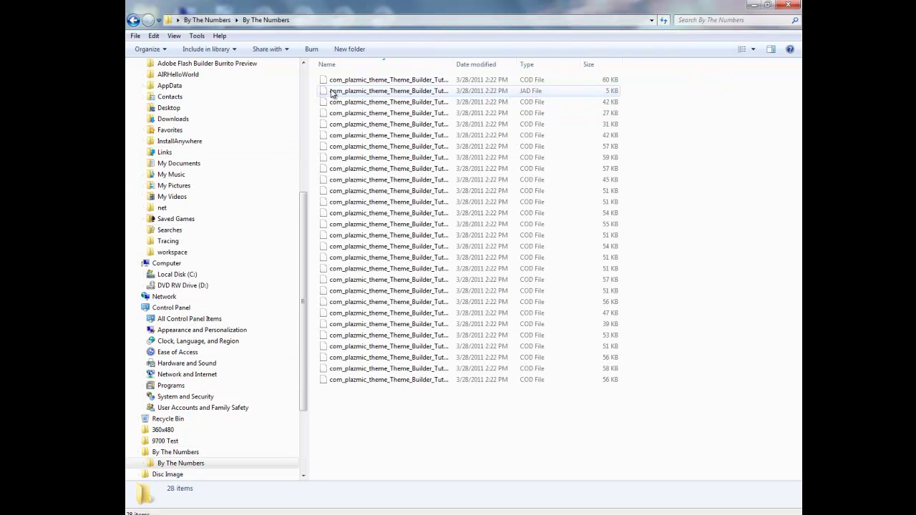